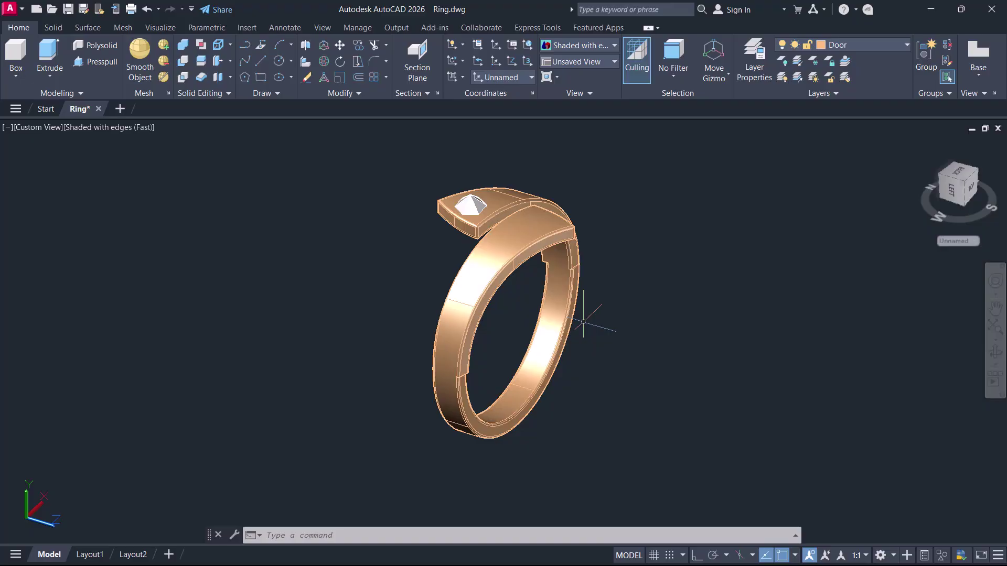
Orbit the finished copper ring model round toward a top view
mouse_move(580, 321)
shift+middle_down()
mouse_move(512, 315)
mouse_move(483, 245)
mouse_move(542, 324)
mouse_move(584, 335)
mouse_move(645, 315)
mouse_move(546, 355)
mouse_move(502, 339)
mouse_move(497, 265)
mouse_move(519, 308)
mouse_move(587, 329)
shift+middle_up()
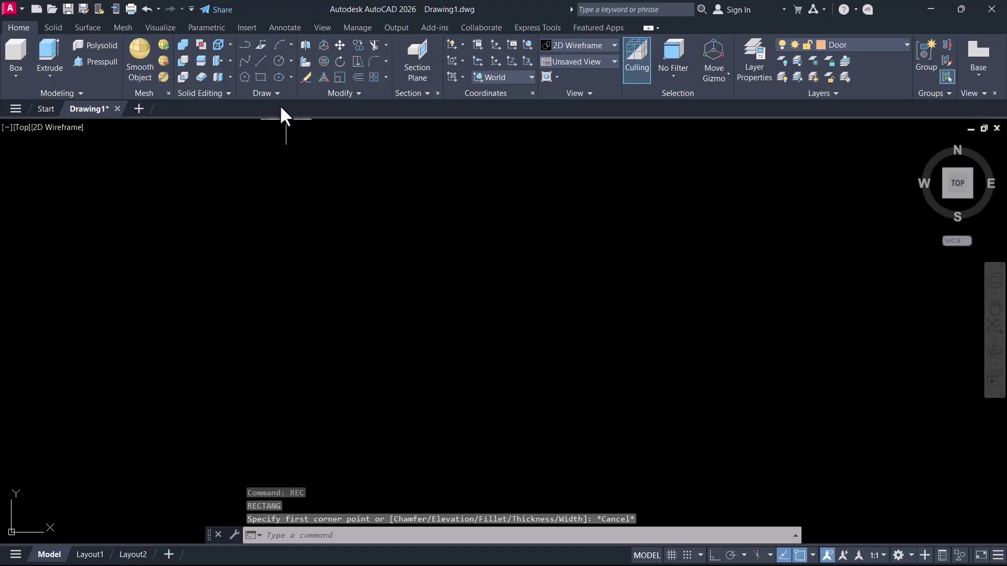
Draw a long horizontal rectangle and pan it lower in the view
click(261, 77)
click(371, 286)
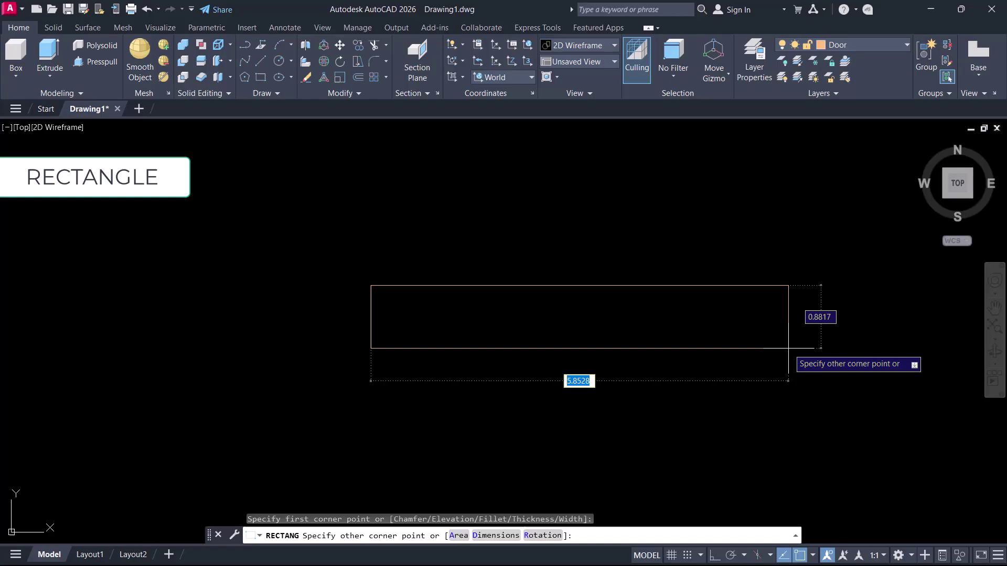
click(787, 348)
middle_drag(843, 158, 737, 233)
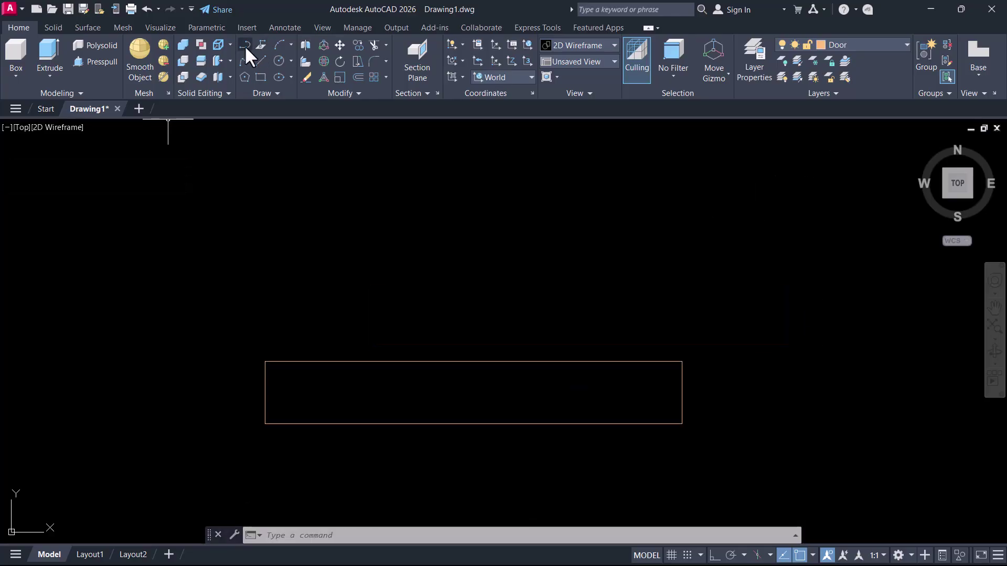
Start a polyline with Ortho on, snapped to the nearest point on the rectangle's top edge
click(245, 60)
key(F8)
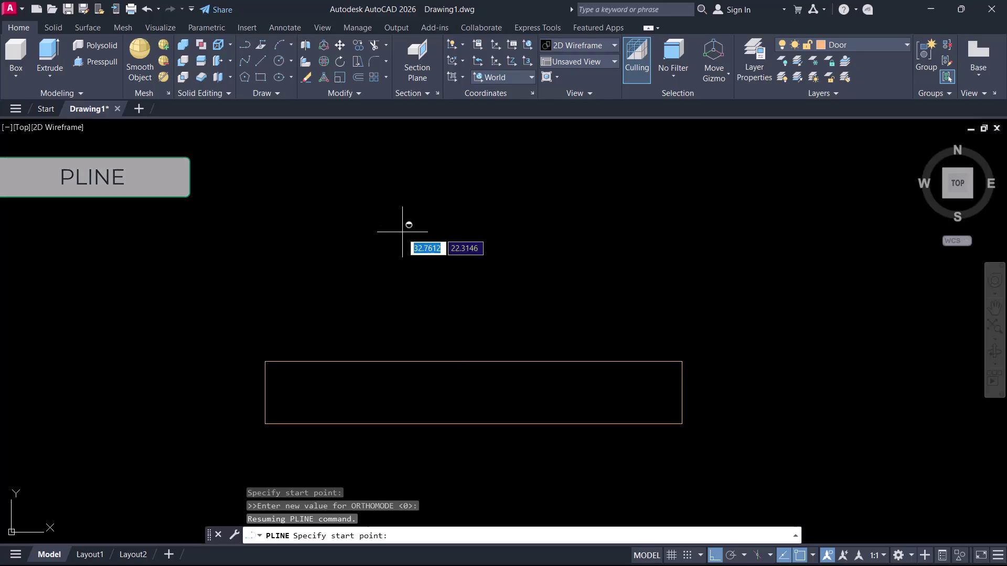
shift+right_click(381, 202)
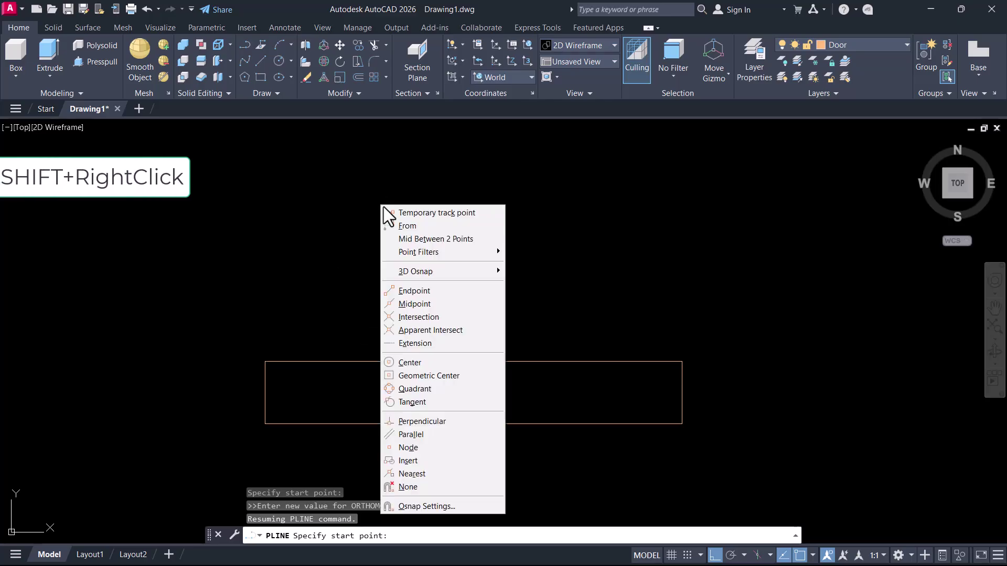
click(420, 473)
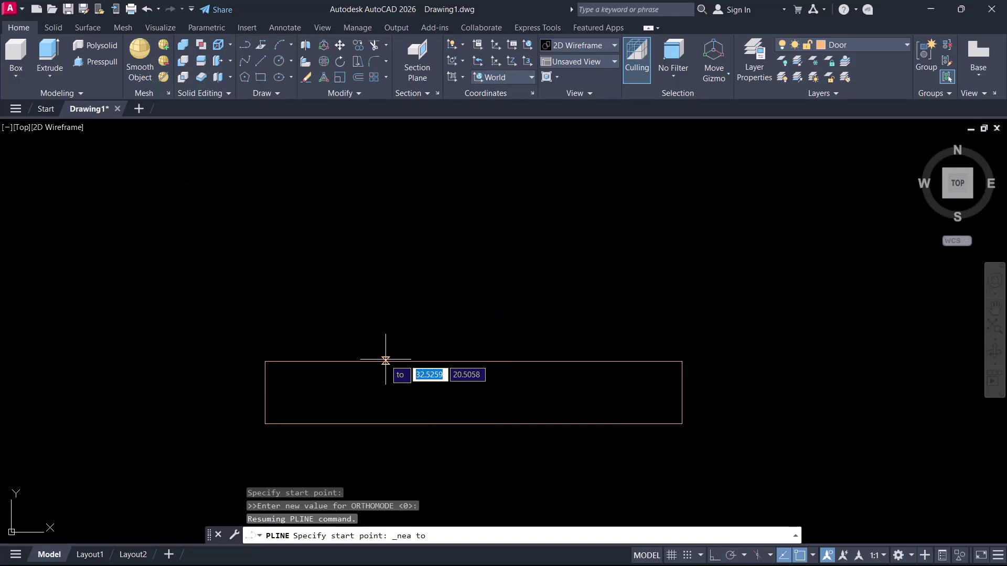
click(390, 361)
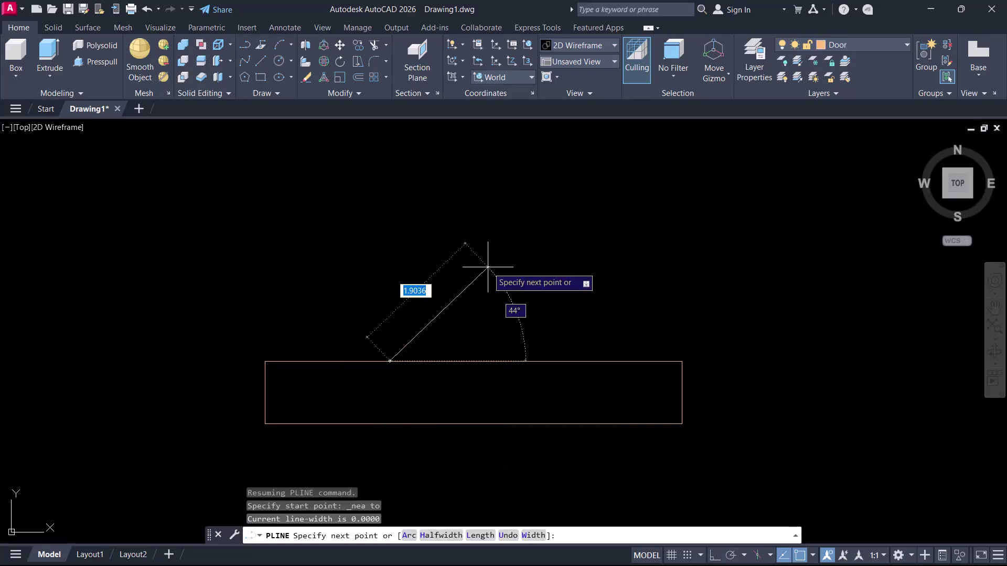
Add two three-point arcs rising to a peak and ending at the rectangle's top-right corner
right_click(397, 239)
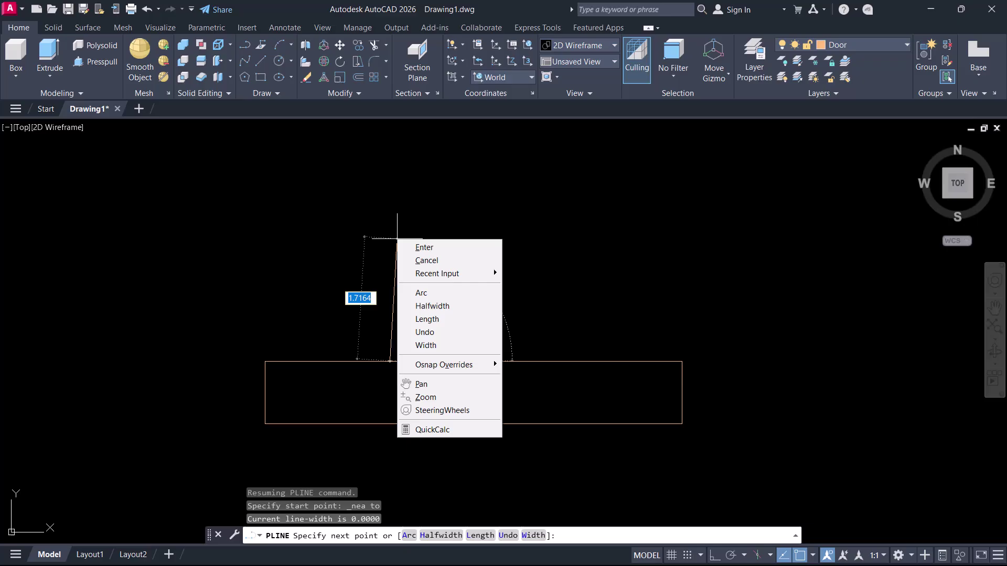
click(429, 293)
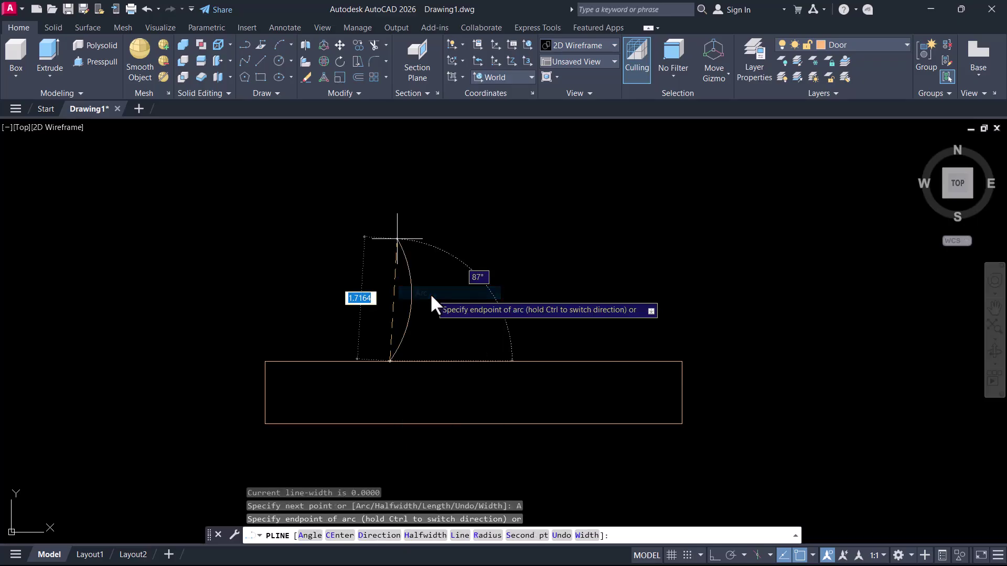
right_click(439, 251)
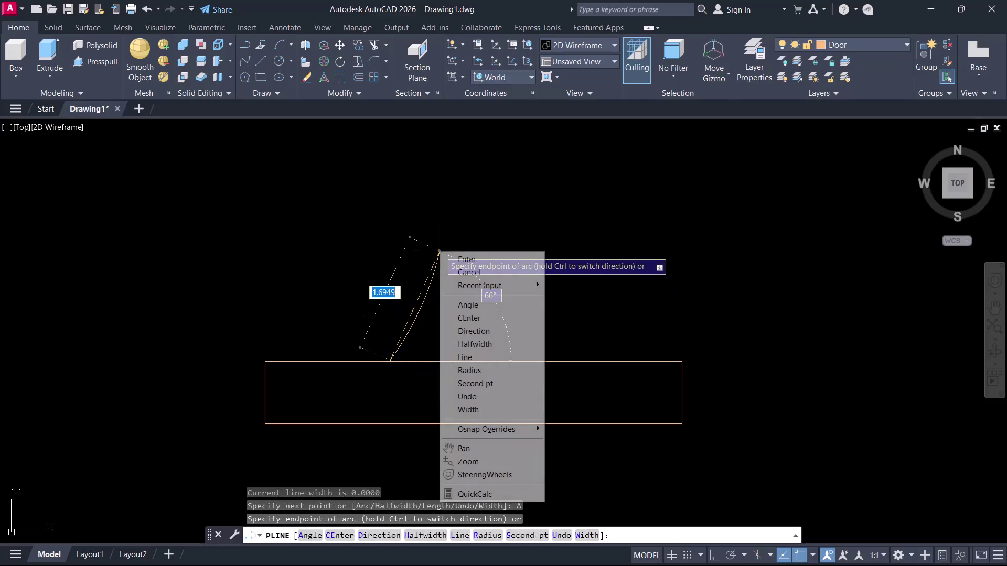
click(475, 384)
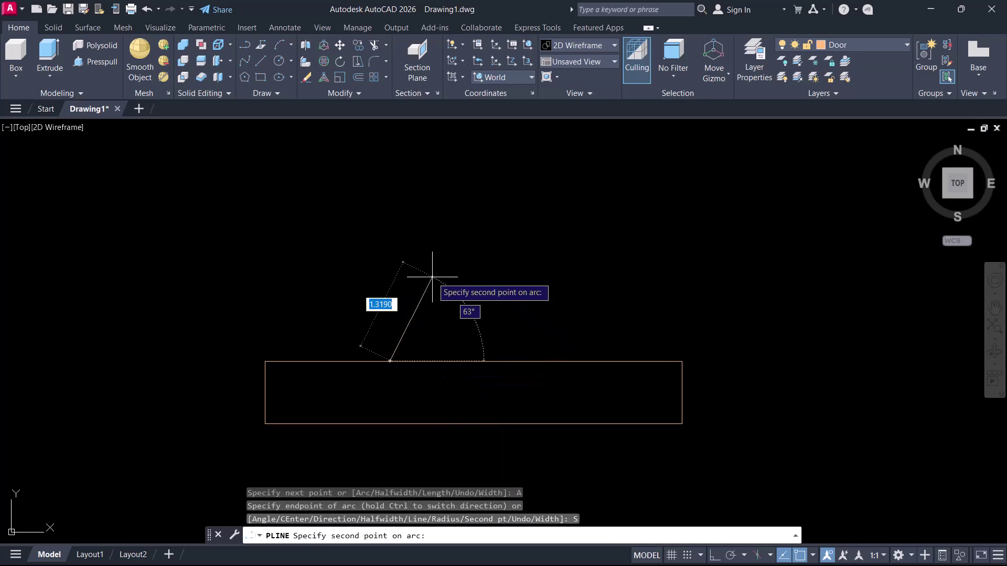
click(422, 298)
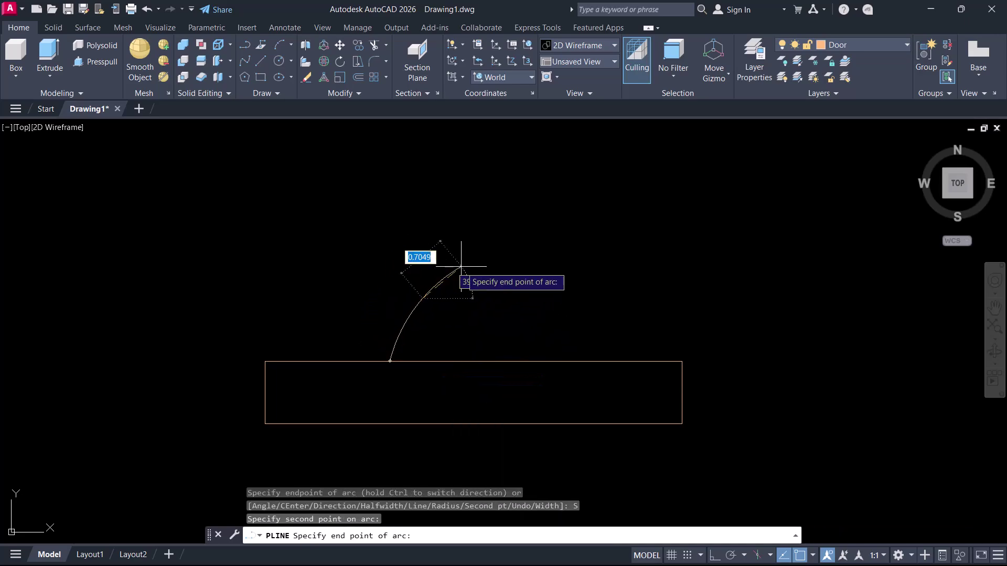
click(456, 257)
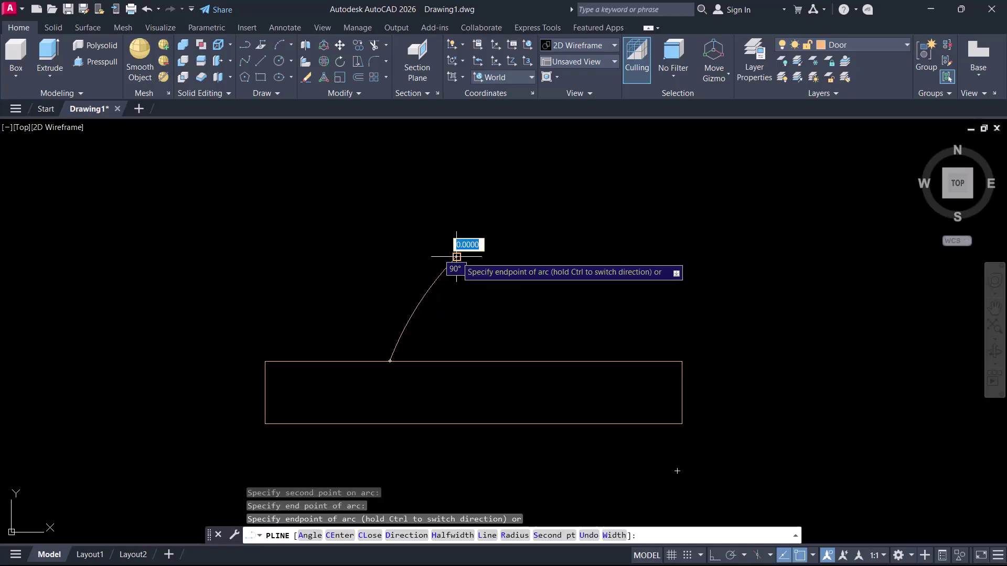
right_click(475, 286)
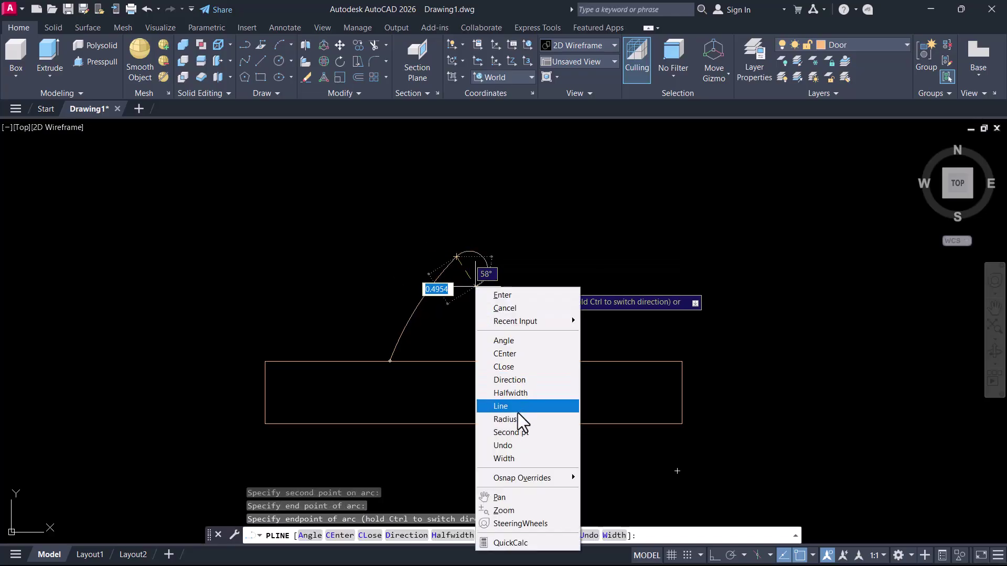
click(515, 431)
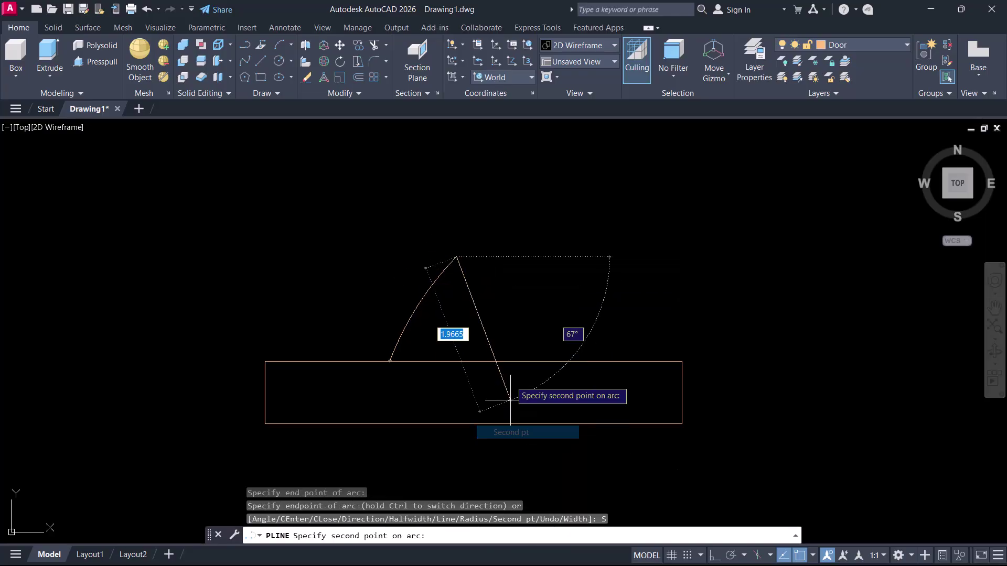
click(515, 303)
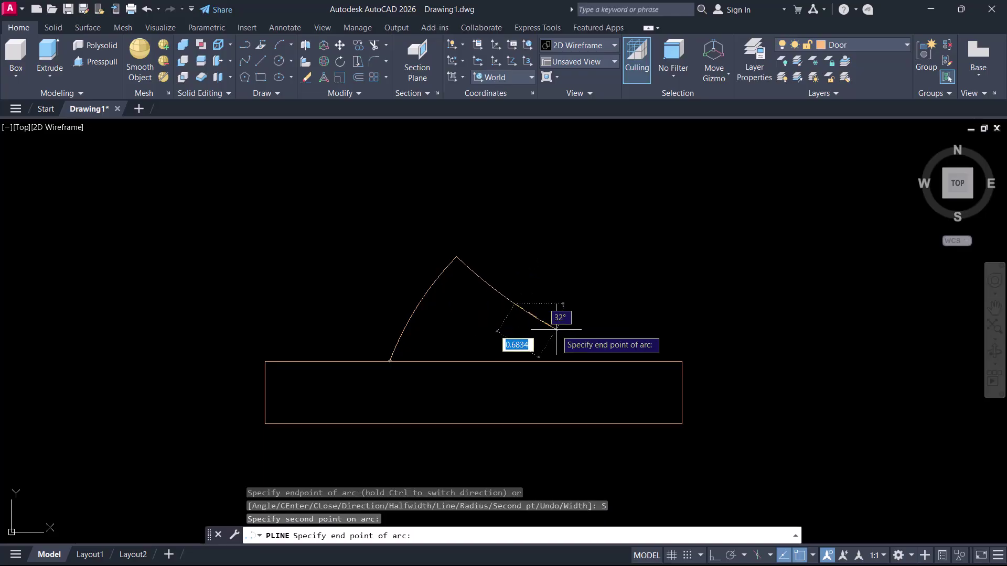
click(682, 361)
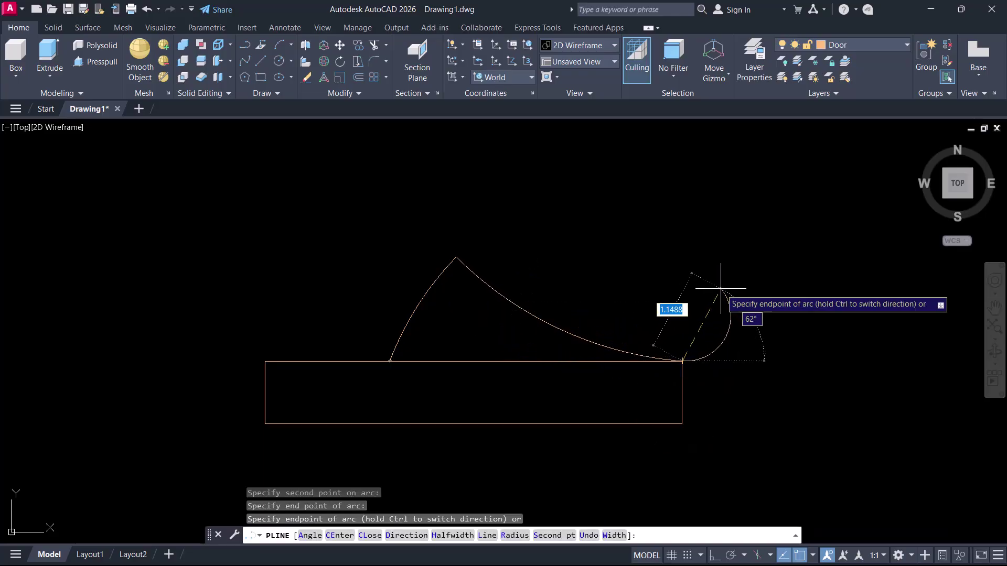
Draw a three-point arc from the upper curve's start down to the rectangle's bottom-right corner
key(Return)
key(Return)
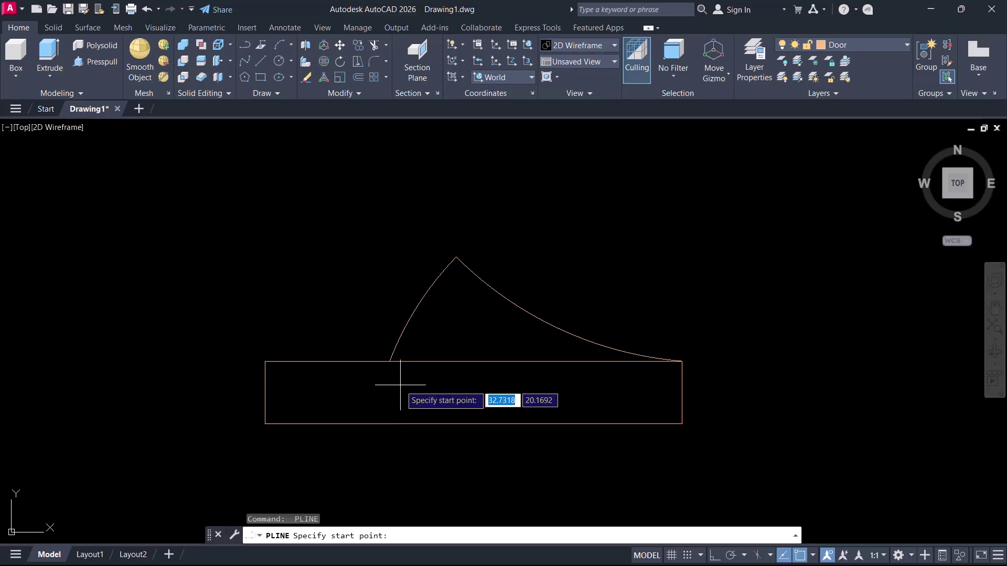
click(390, 361)
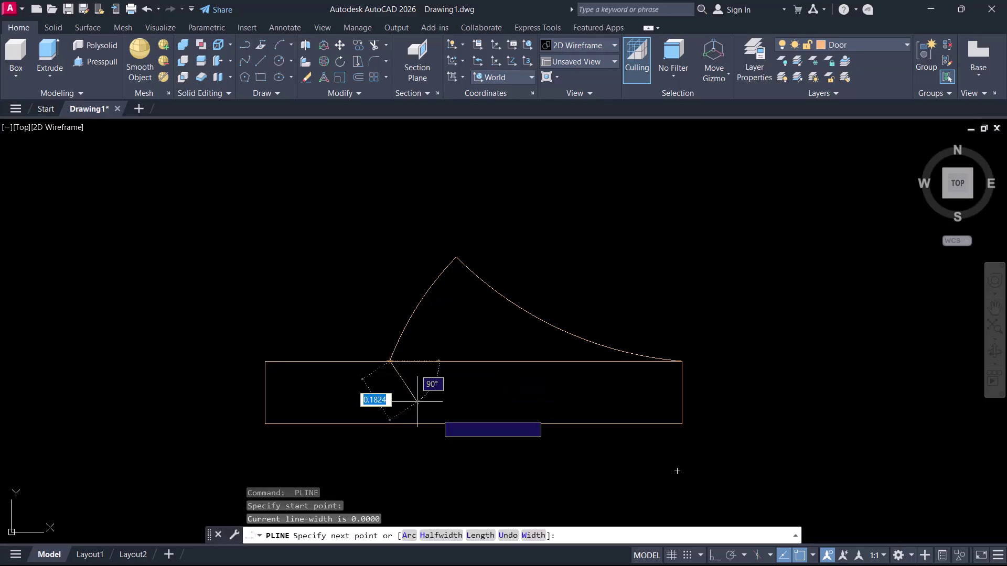
right_click(449, 385)
click(483, 239)
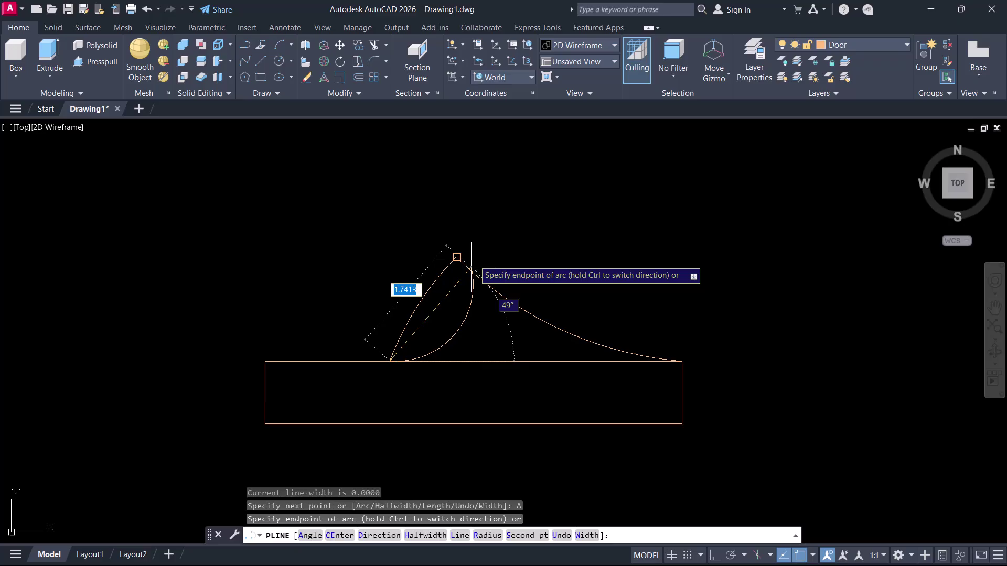
right_click(457, 390)
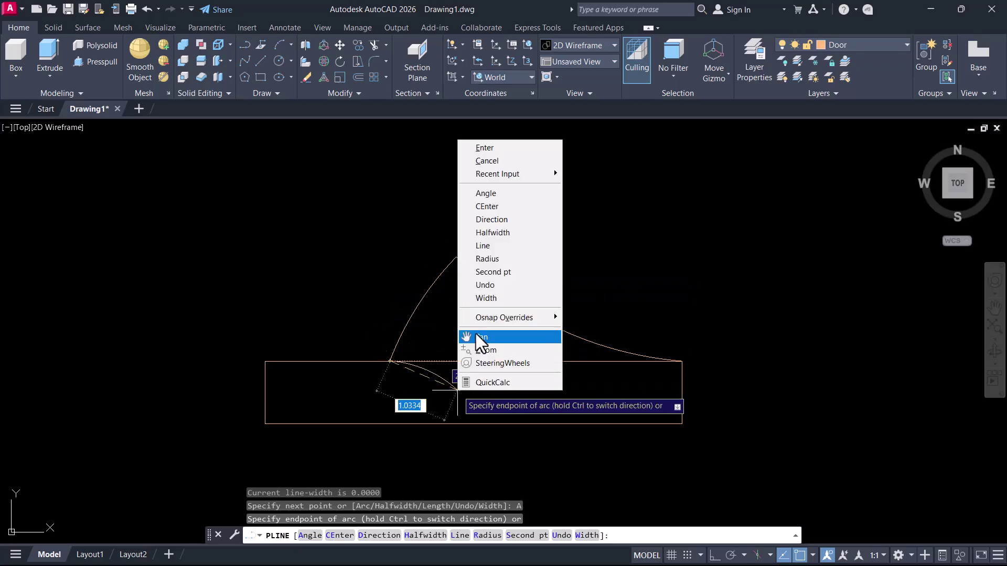
click(502, 275)
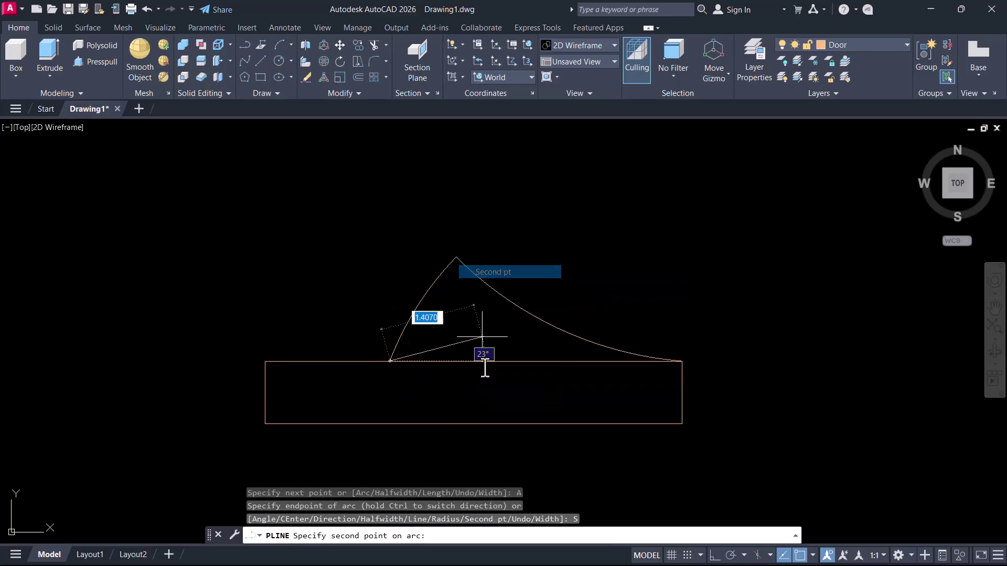
click(487, 398)
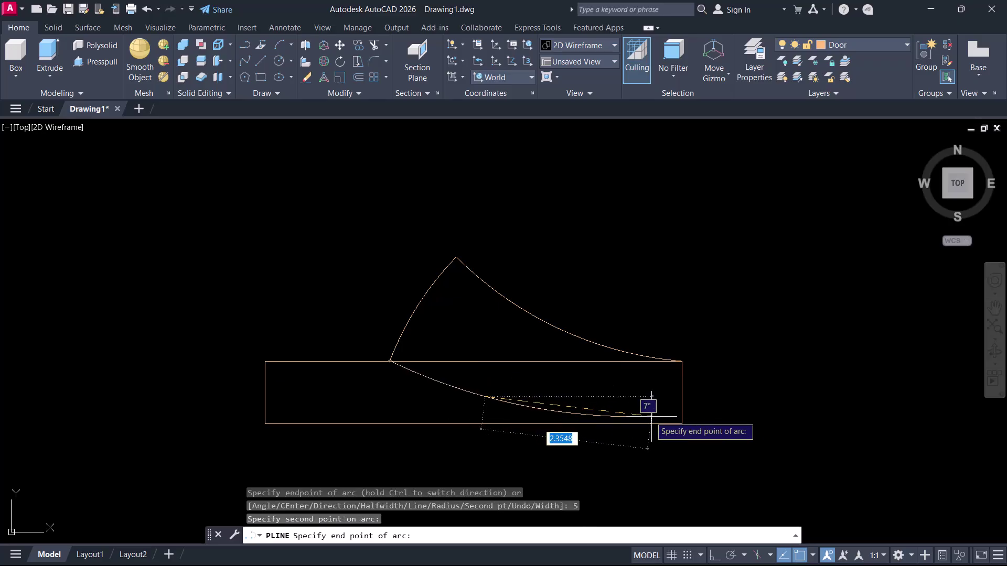
click(682, 422)
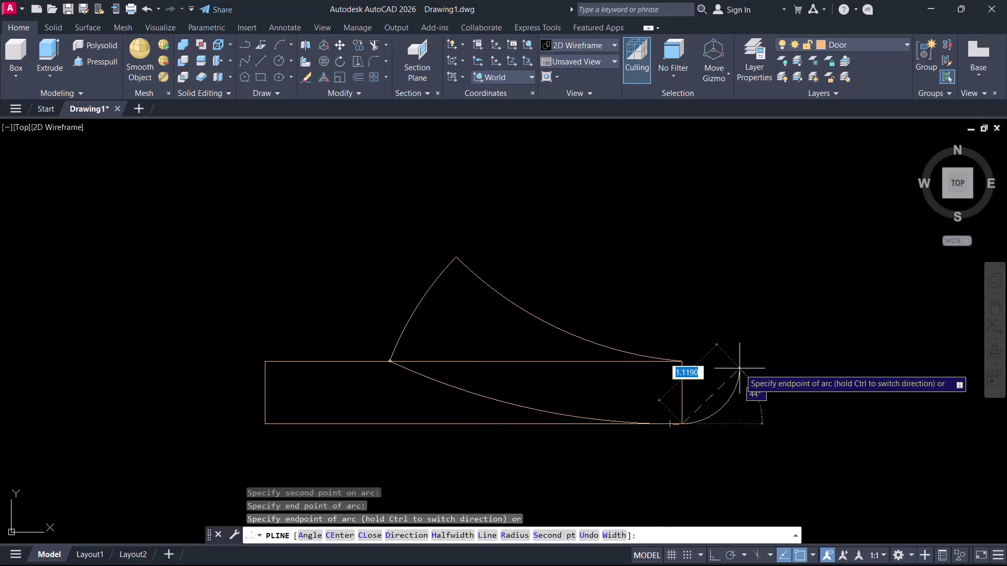
key(Return)
key(Return)
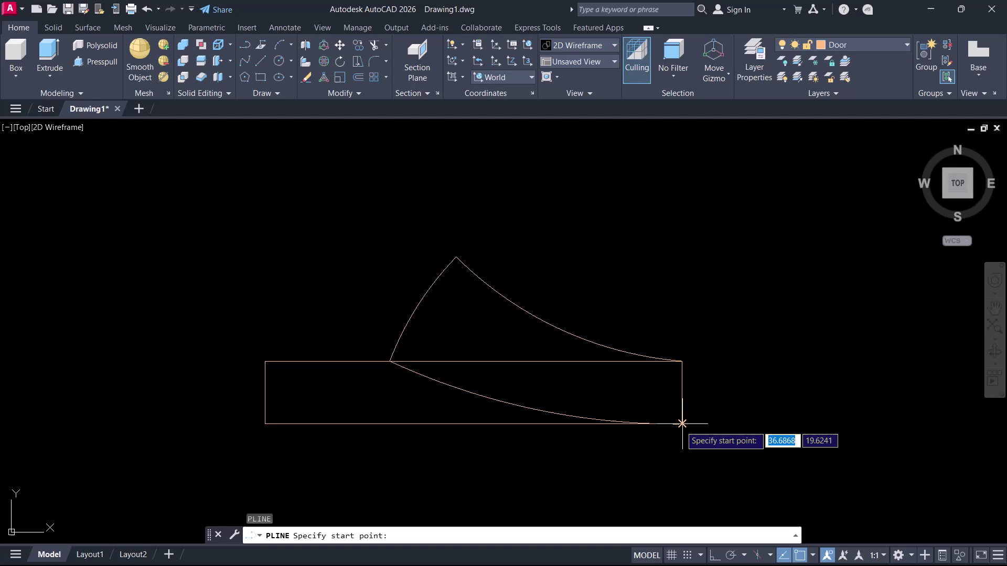
click(682, 423)
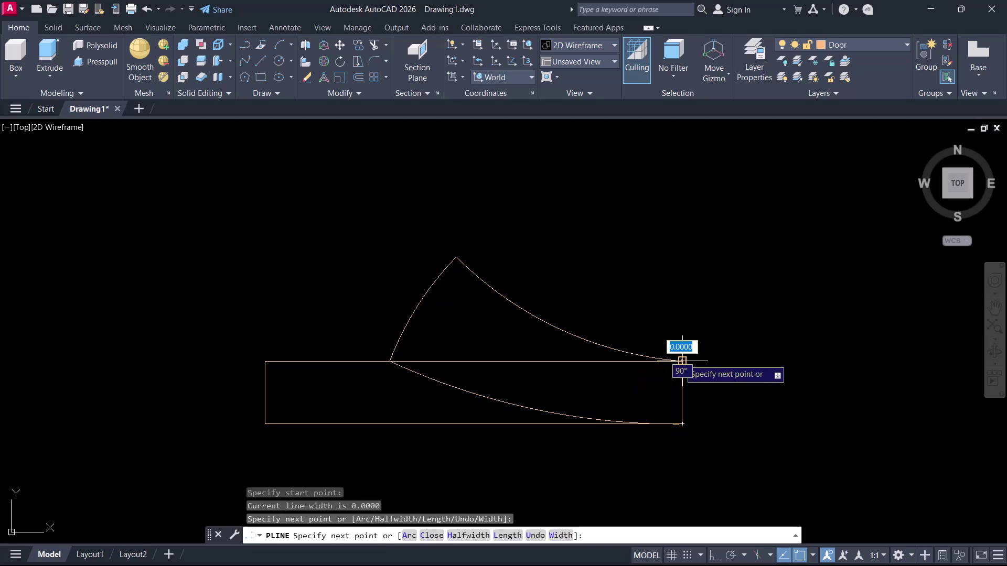
key(Return)
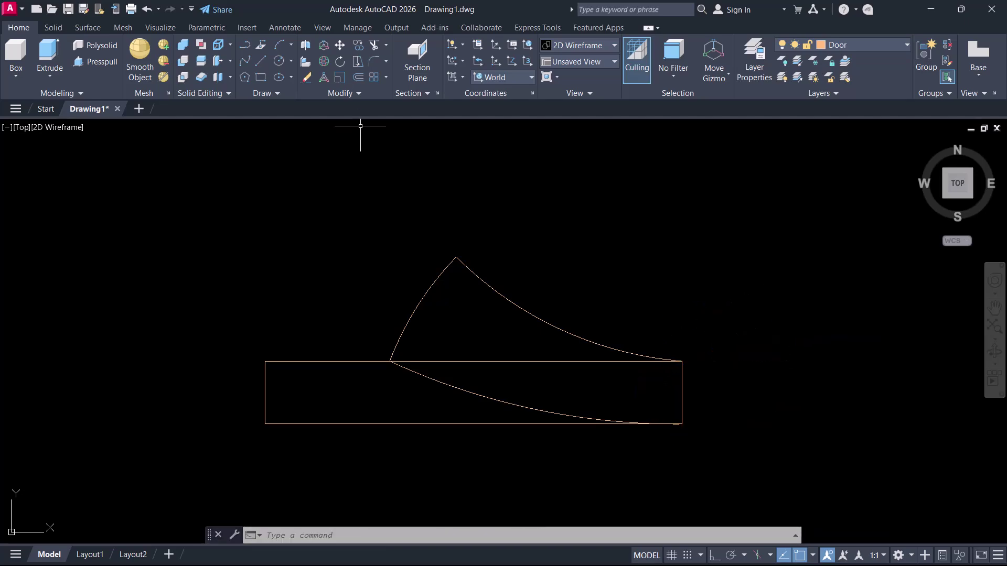
Join the upper curve, lower arc and short right edge into one closed blade outline
click(358, 92)
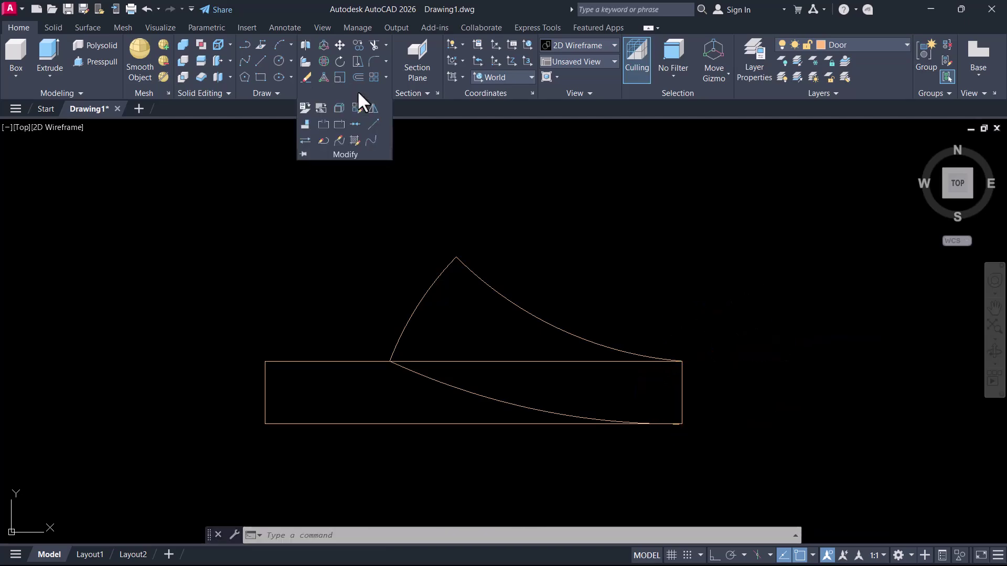
click(354, 125)
click(331, 227)
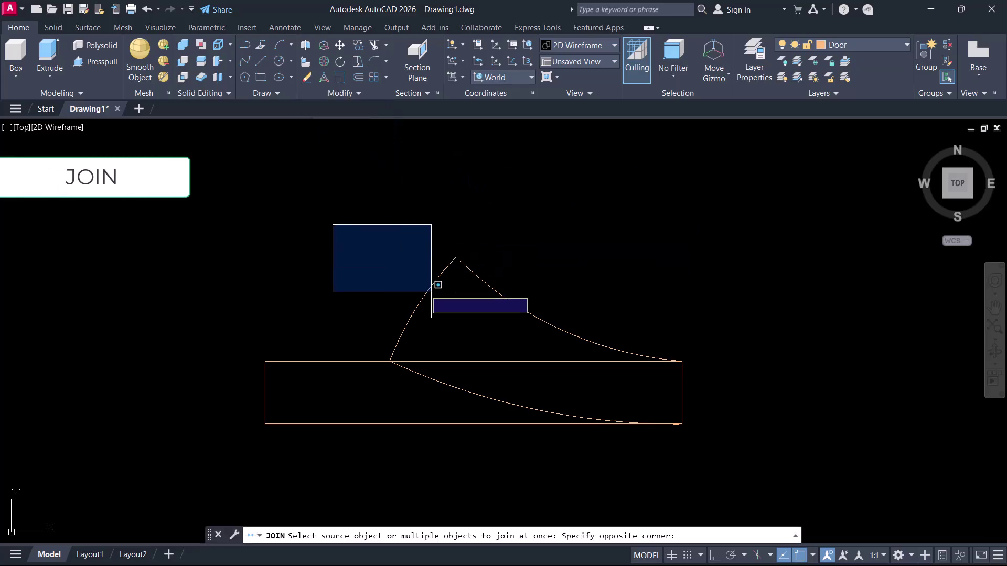
click(723, 430)
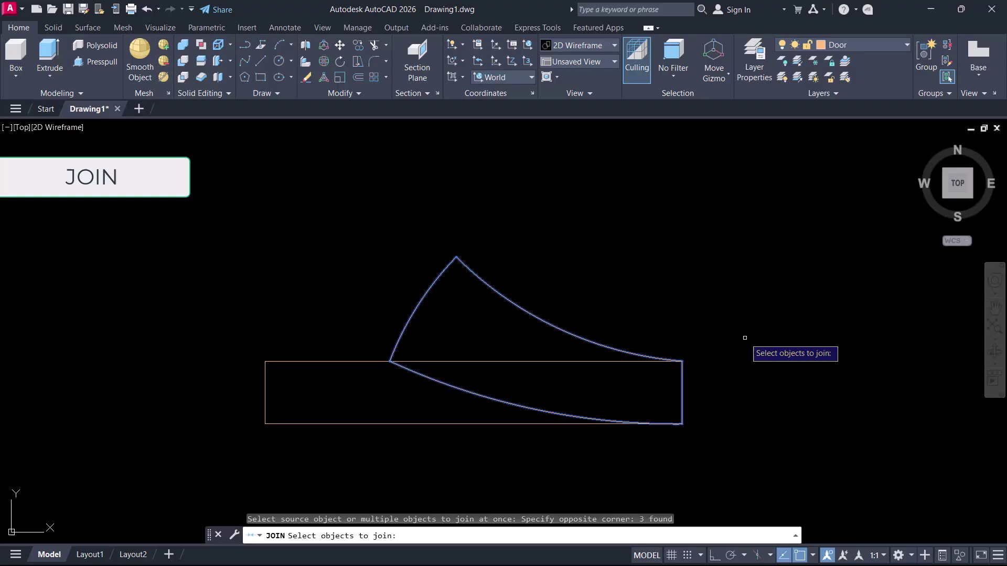
key(Return)
click(580, 338)
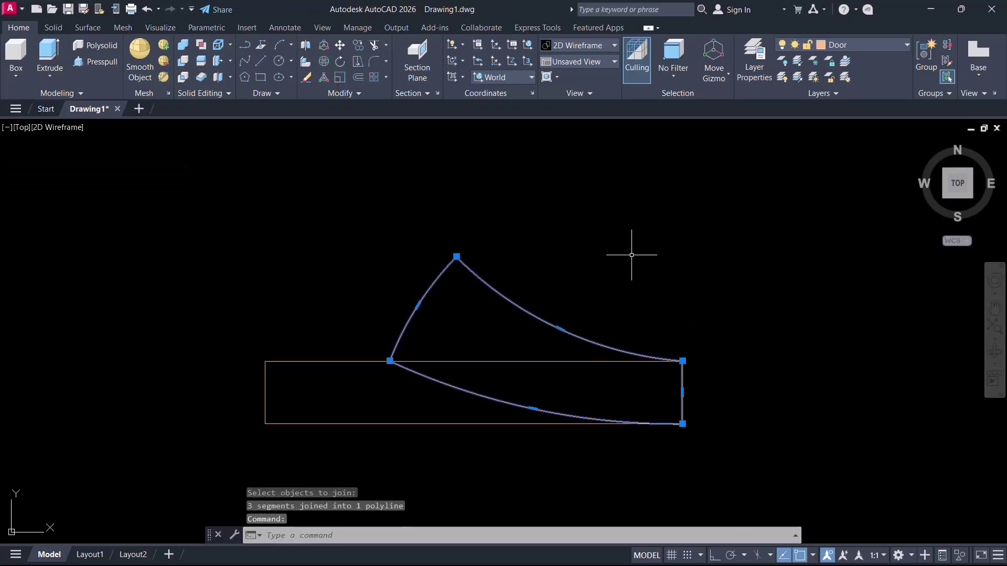
key(Escape)
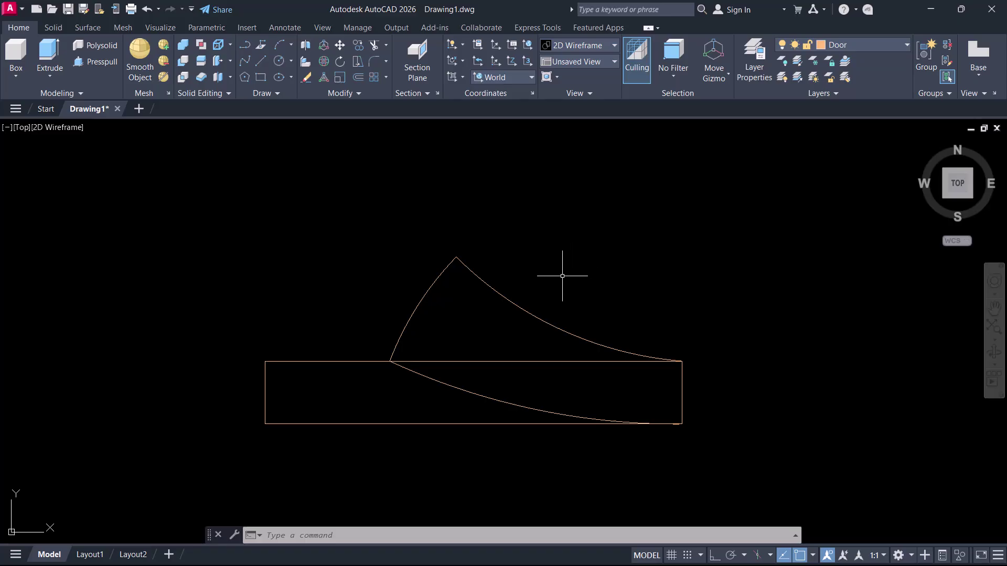
Mirror the blade about the rectangle's vertical midline, keeping the original
click(350, 94)
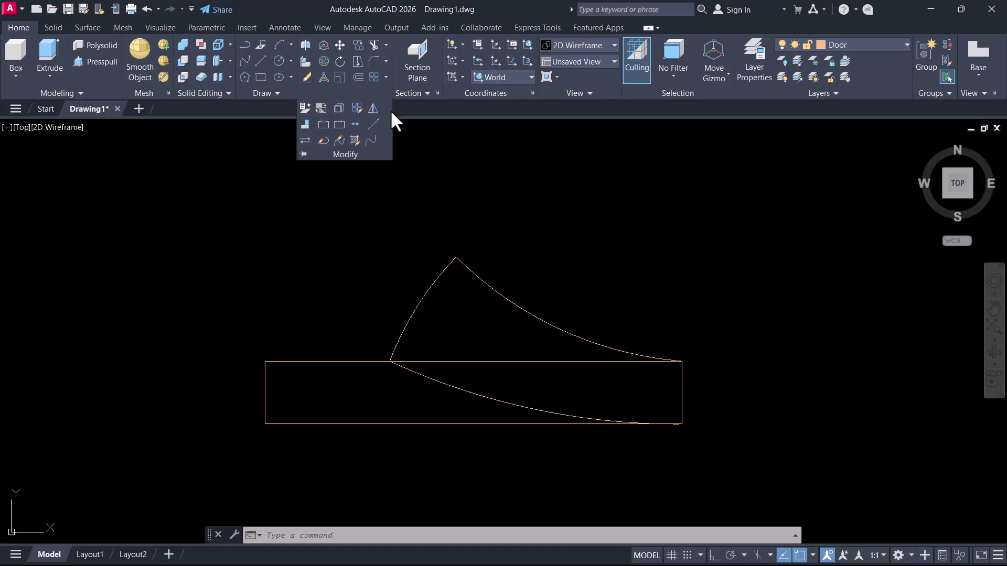
click(373, 108)
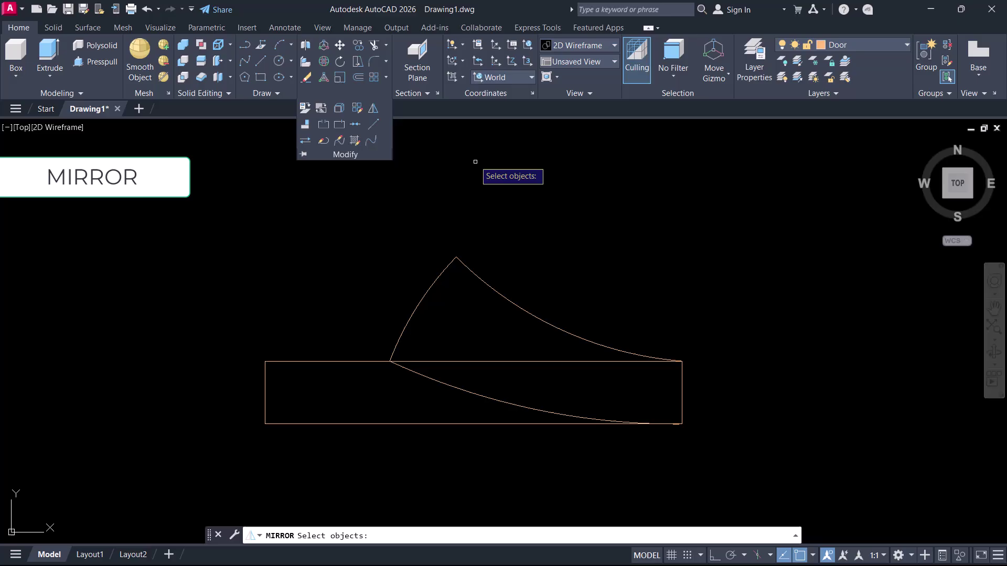
click(491, 257)
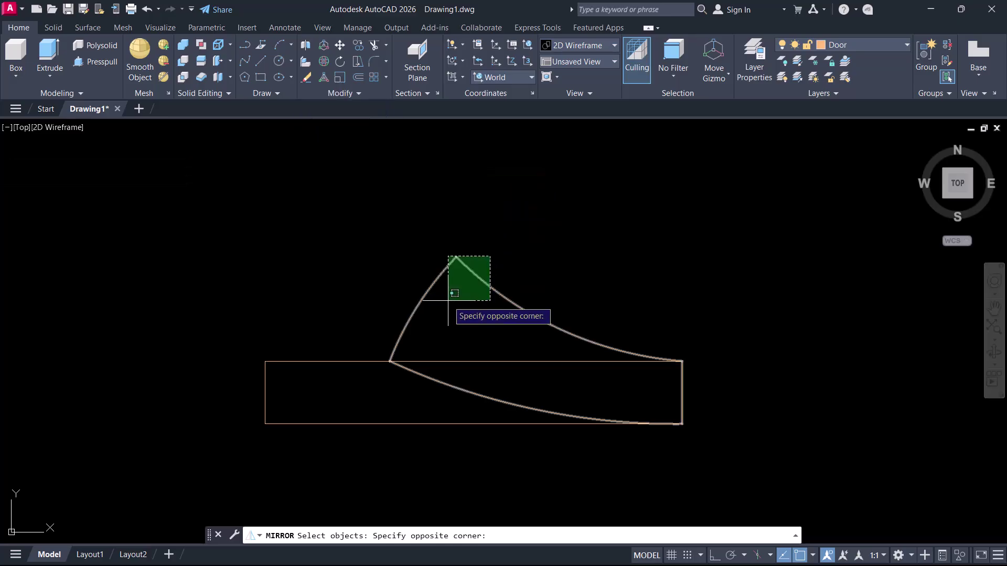
click(449, 300)
key(Return)
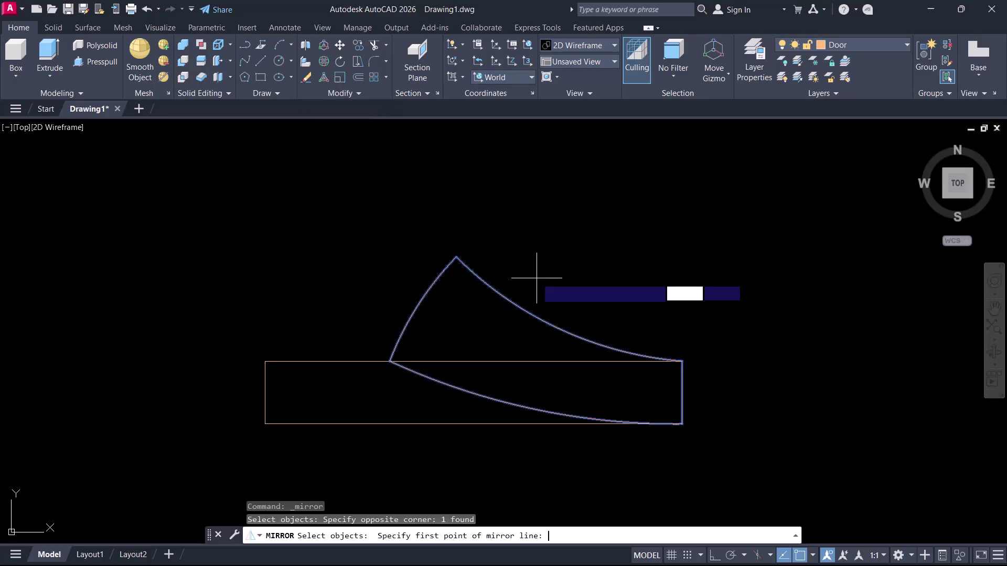
click(473, 423)
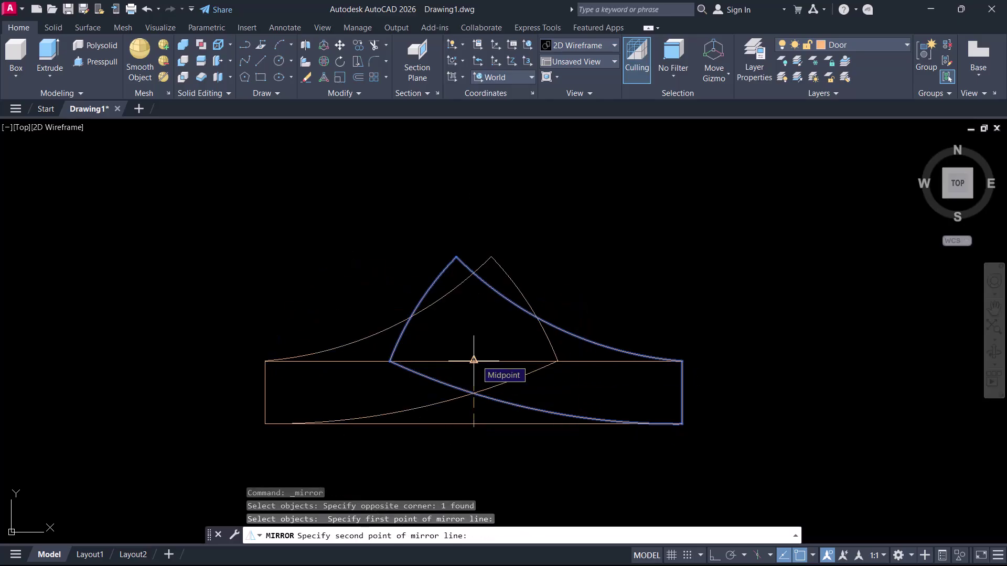
click(474, 361)
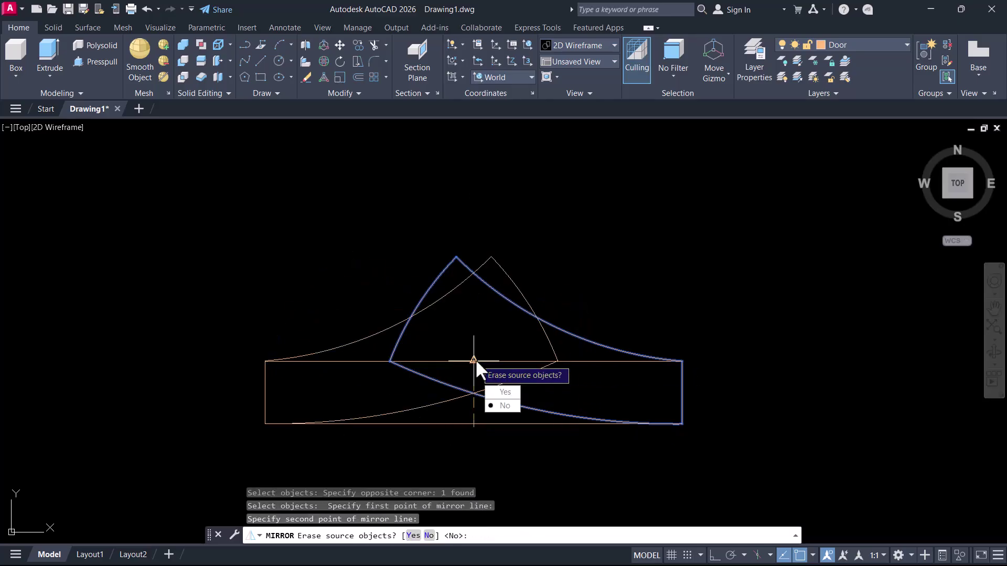
click(505, 406)
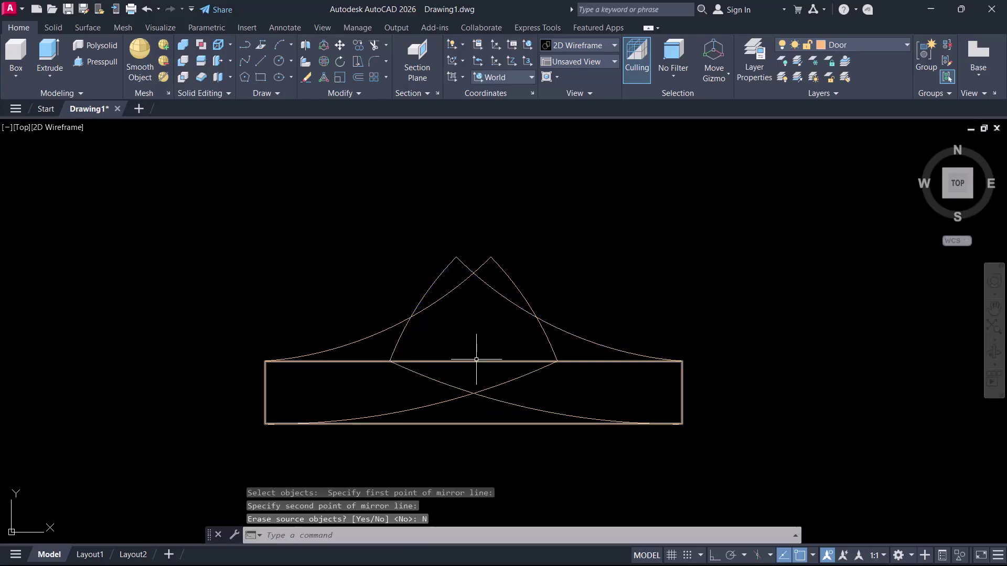
Mirror the flipped copy about the rectangle's bottom edge, erasing the source copy
key(Return)
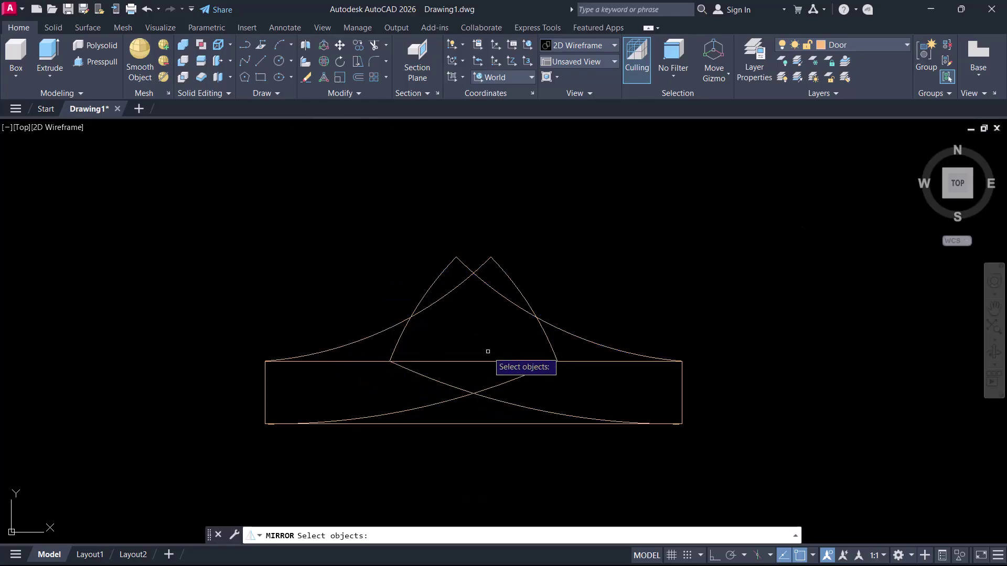
click(438, 297)
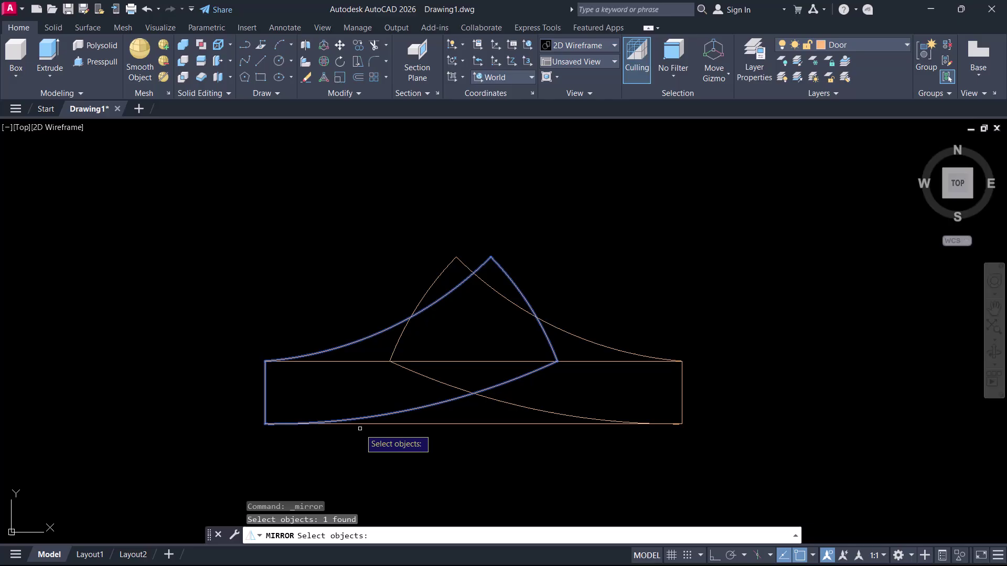
key(Return)
click(265, 424)
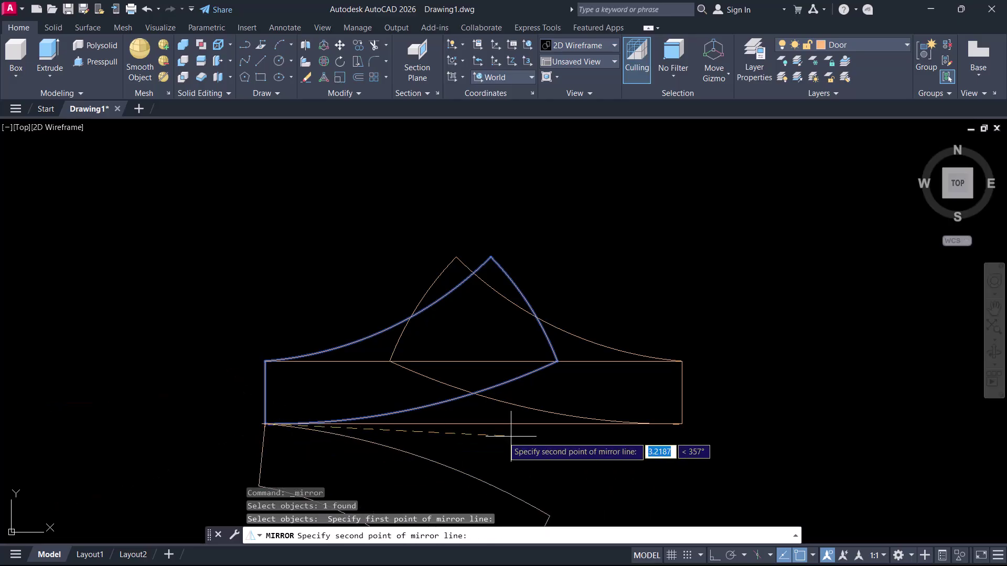
click(681, 424)
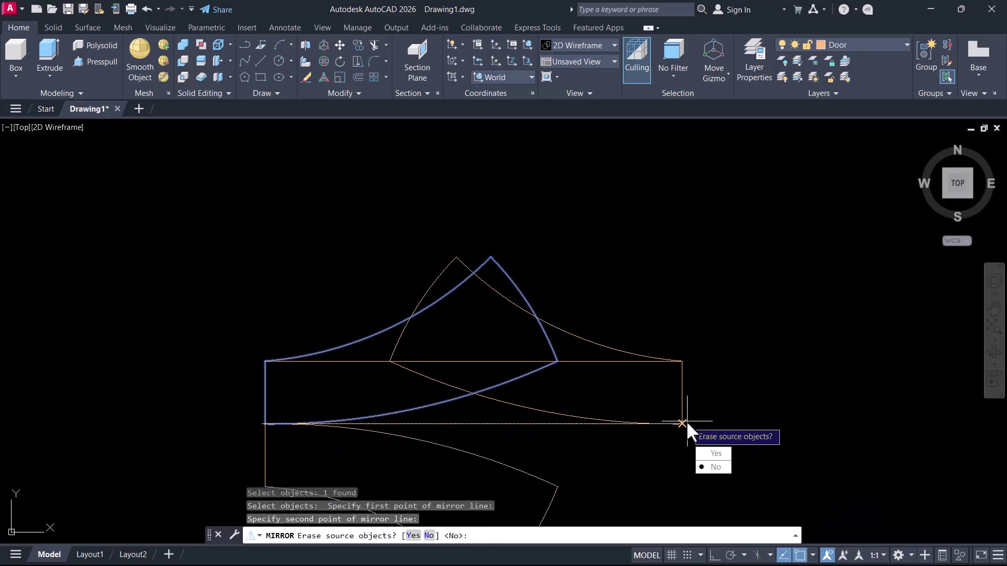
click(716, 454)
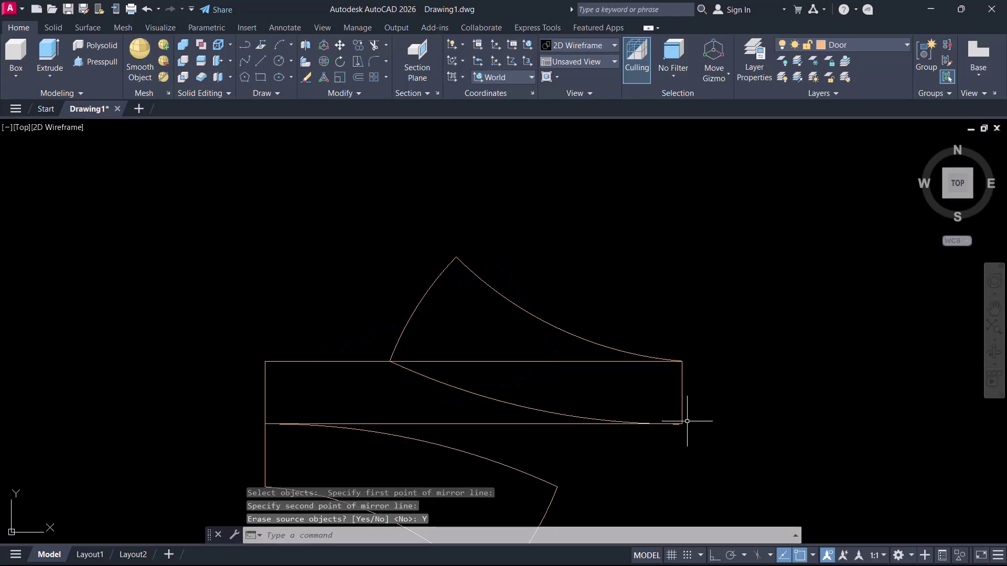
scroll(467, 293, down, 2)
scroll(467, 304, up, 2)
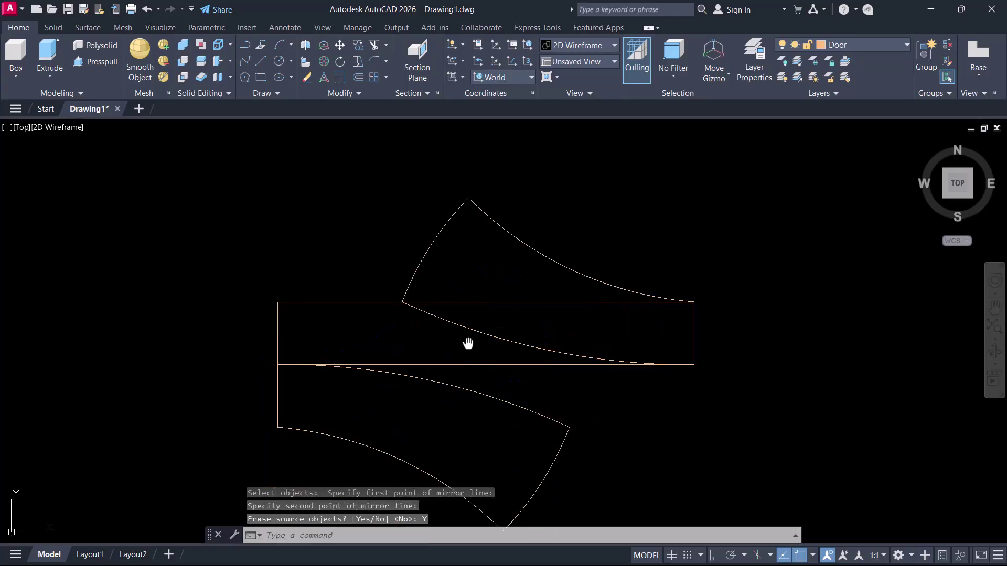
Move the lower blade from its upper-left corner onto the rectangle's top-left corner
middle_drag(467, 343, 475, 299)
text(m)
key(Return)
click(517, 347)
click(448, 406)
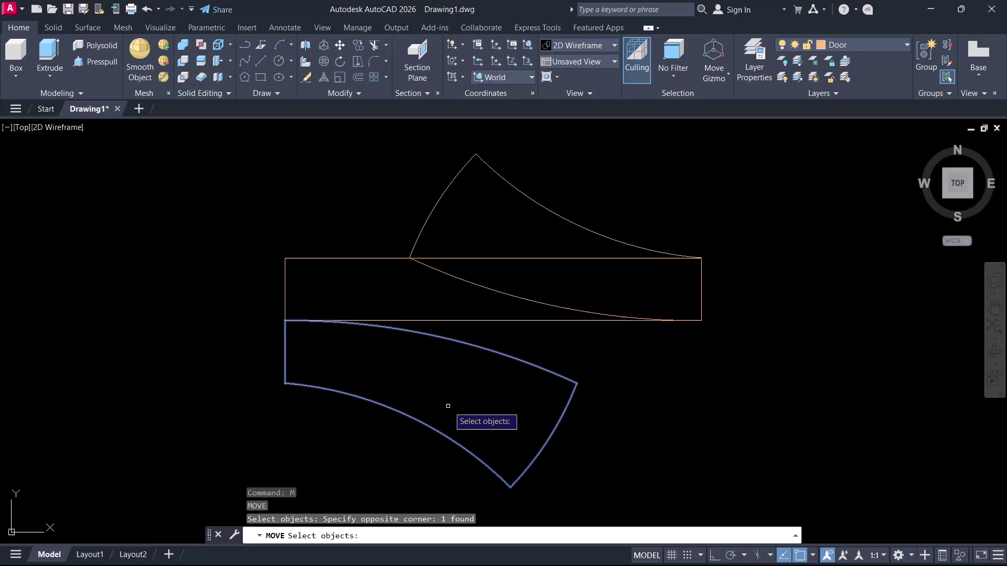
key(Return)
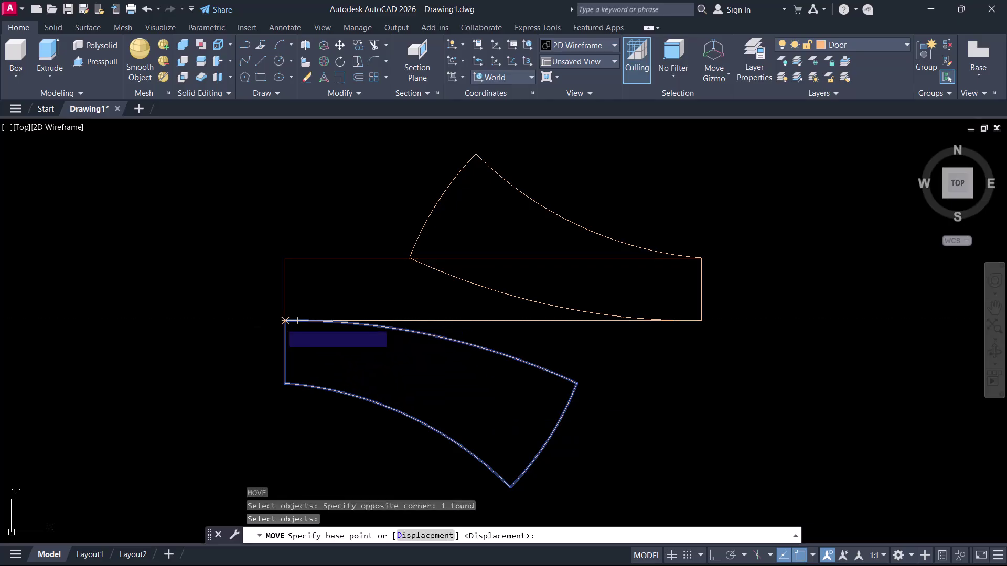
click(285, 321)
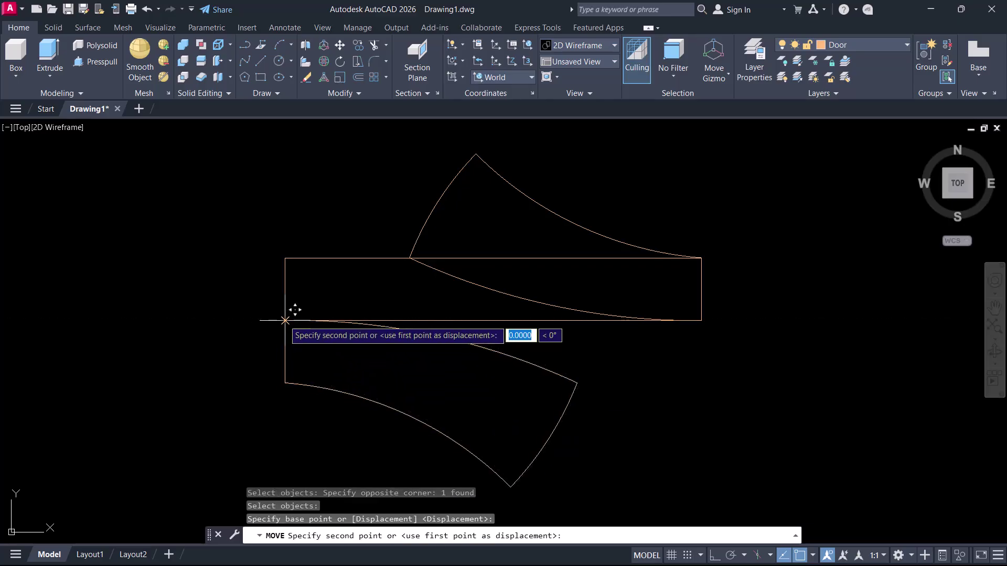
click(285, 257)
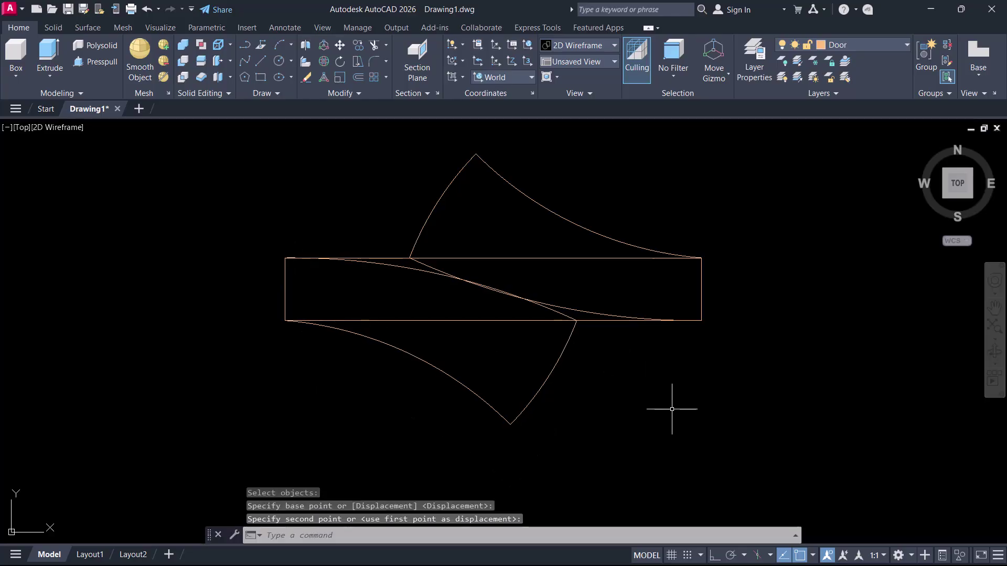
scroll(575, 325, up, 2)
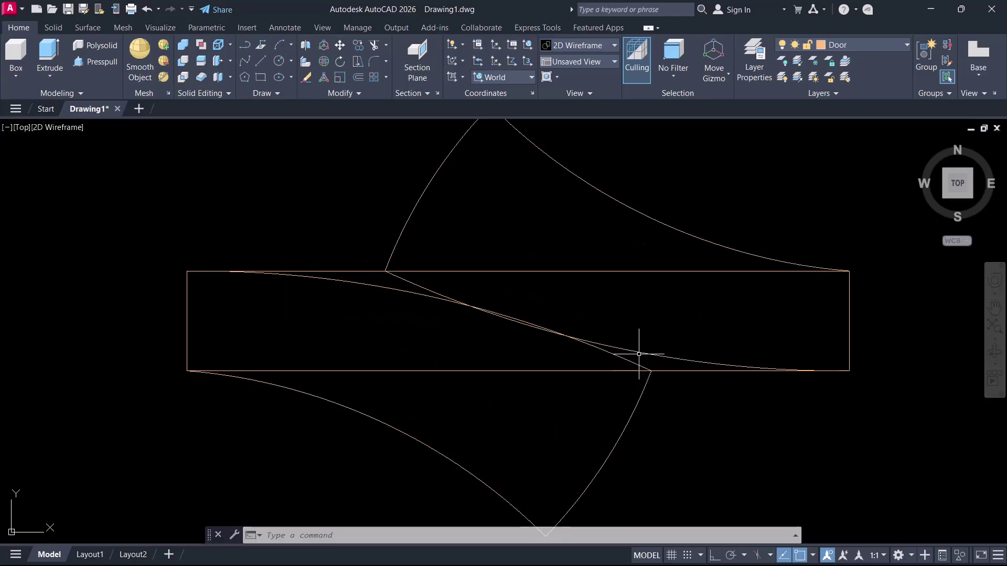
Drag the midpoint grip of the upper blade's lower curve slightly upward
click(636, 351)
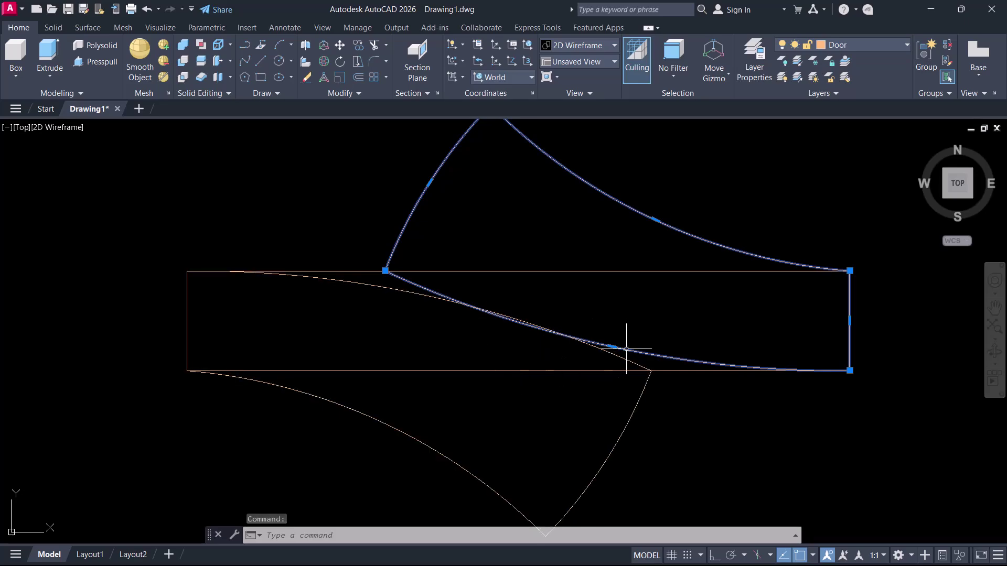
click(612, 346)
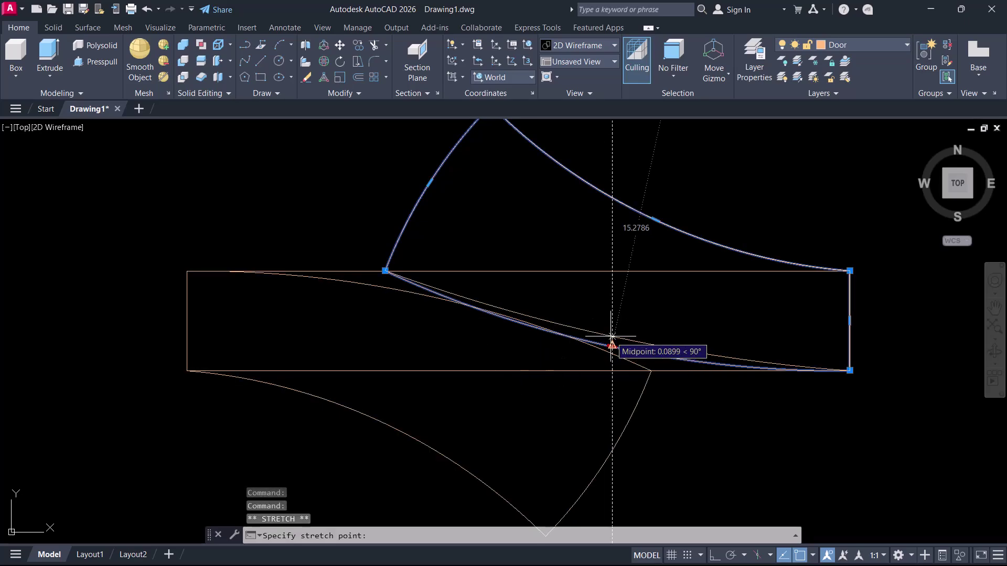
click(579, 346)
scroll(555, 395, down, 2)
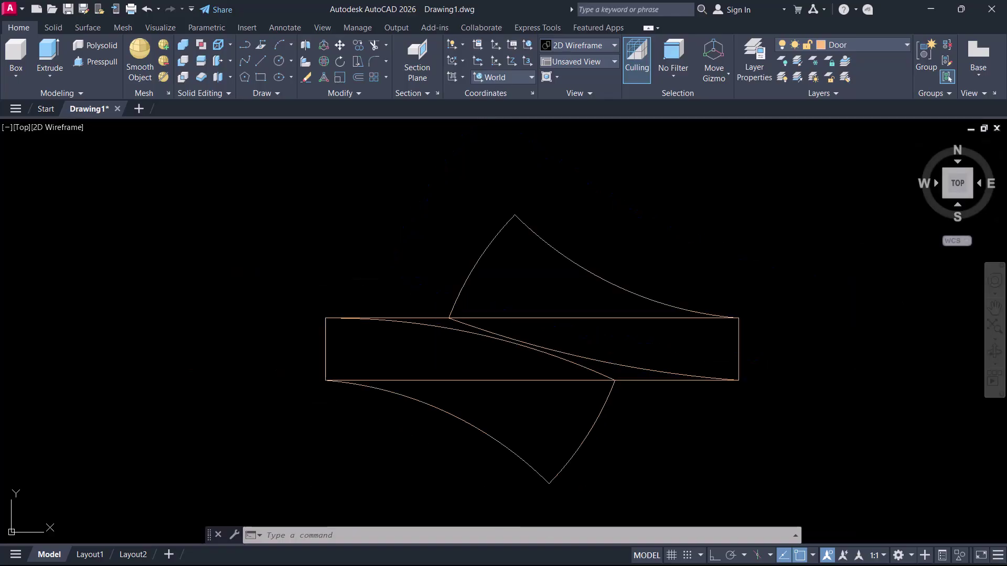
Switch to an isometric view and set the UCS to the Front preset
click(944, 195)
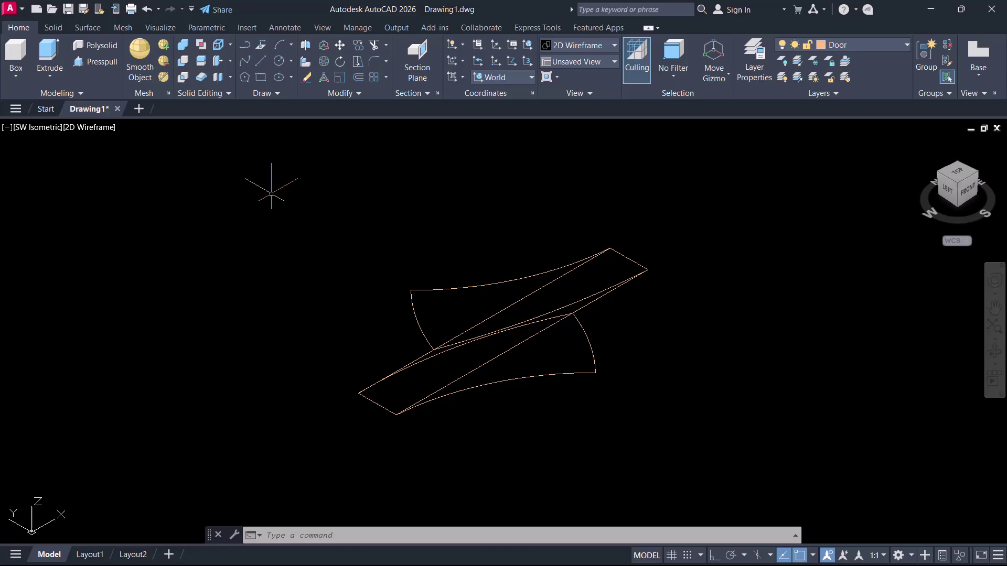
click(160, 28)
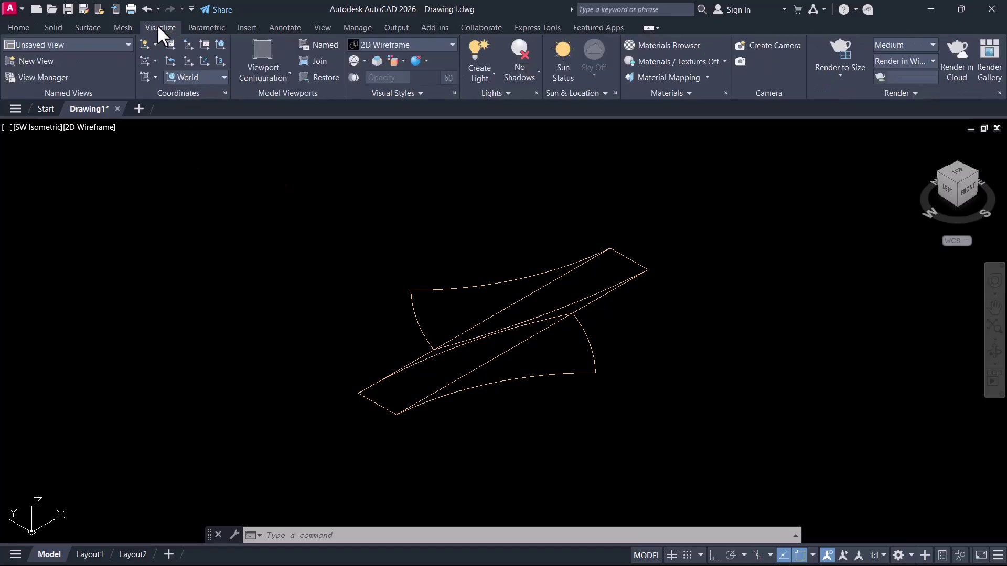
click(202, 77)
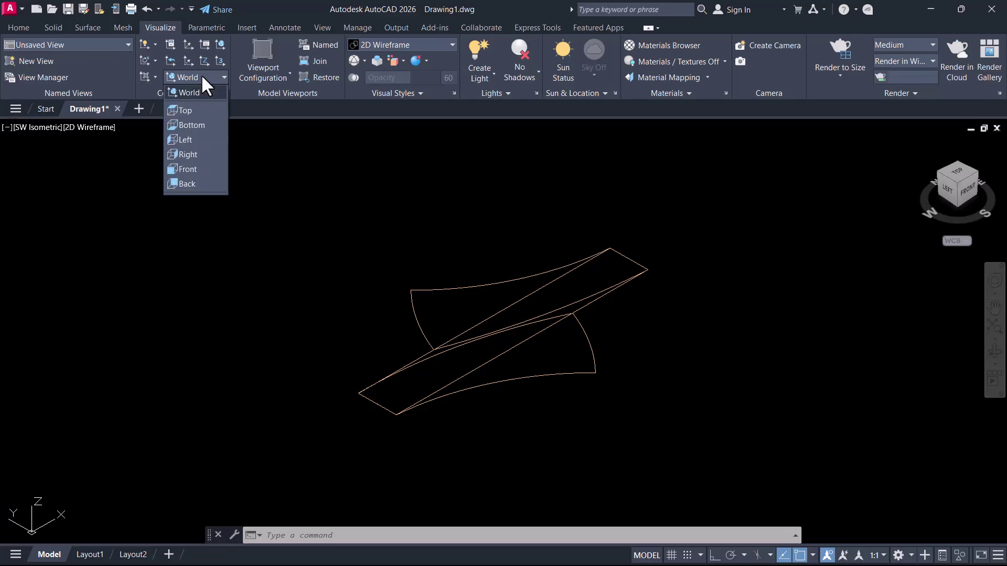
click(206, 74)
click(206, 74)
click(187, 169)
Draw a circle centred on the profiles' endpoint with radius reaching their right-hand tip intersection
text(circle)
key(Return)
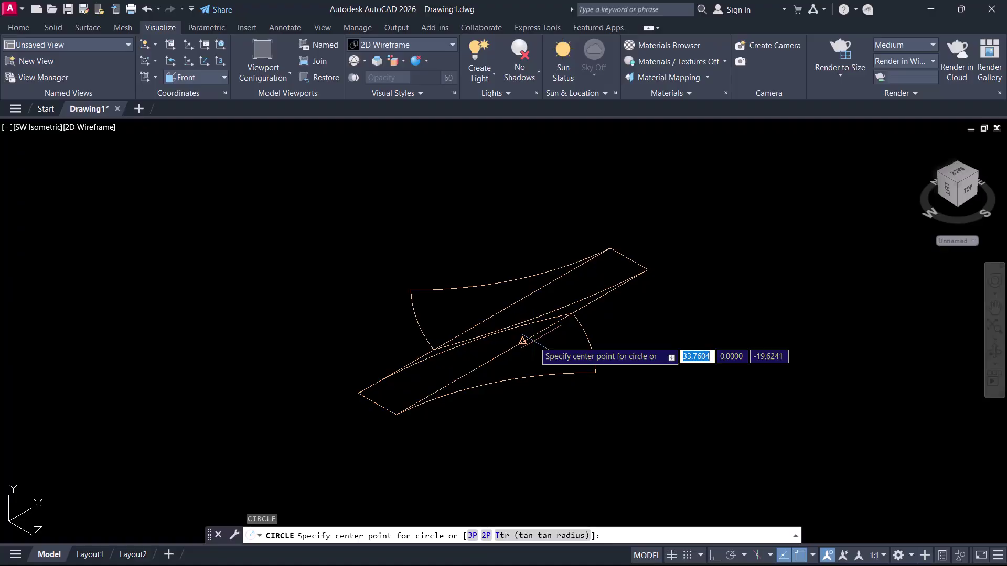
click(527, 336)
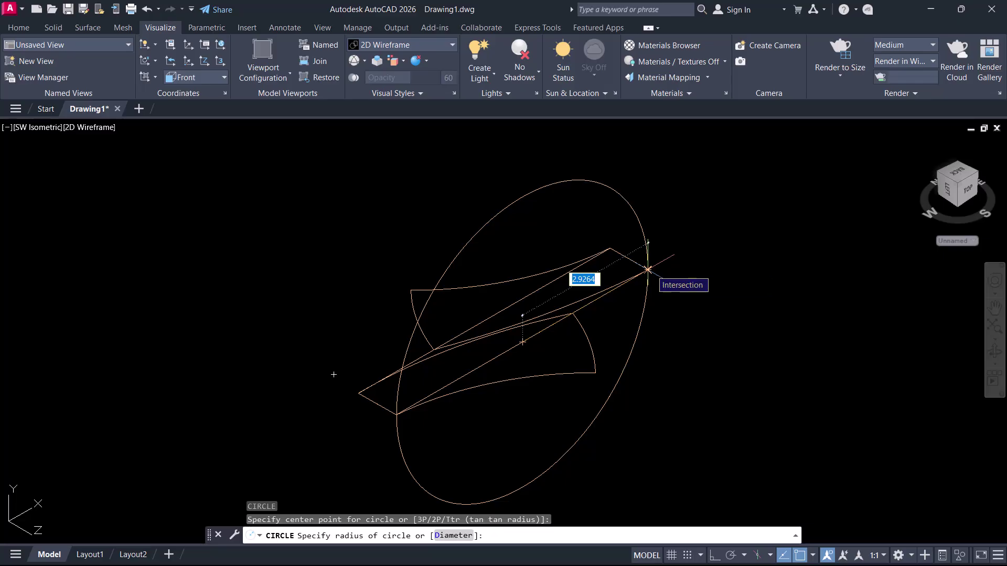
click(649, 270)
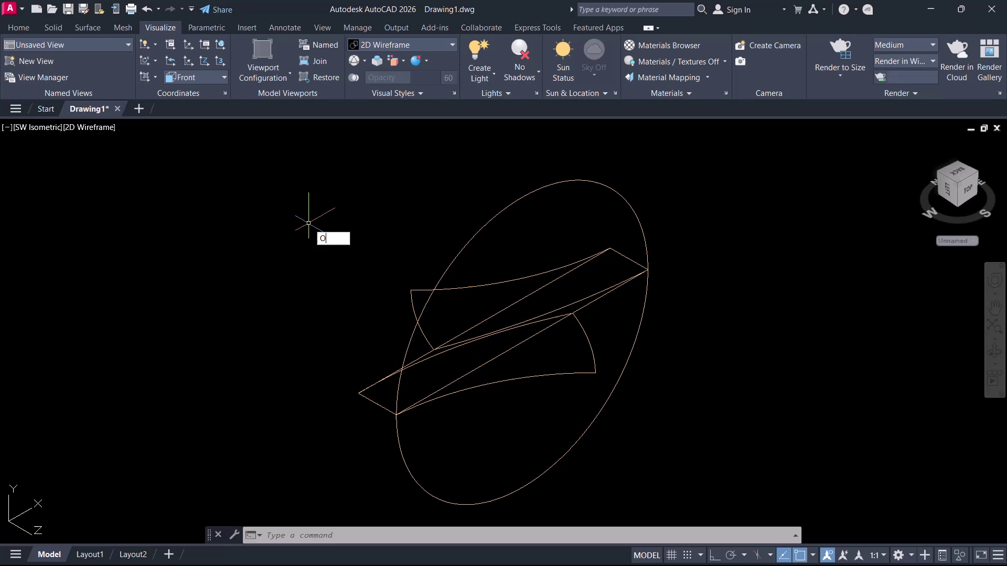
Offset the circle by a small two-point distance to create a concentric ring outline
key(Return)
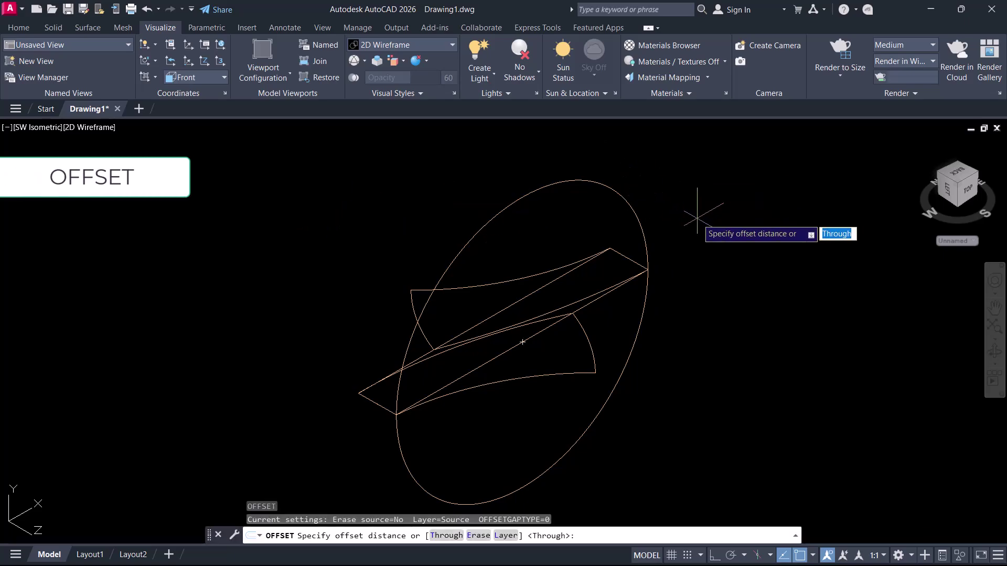
click(575, 226)
key(F8)
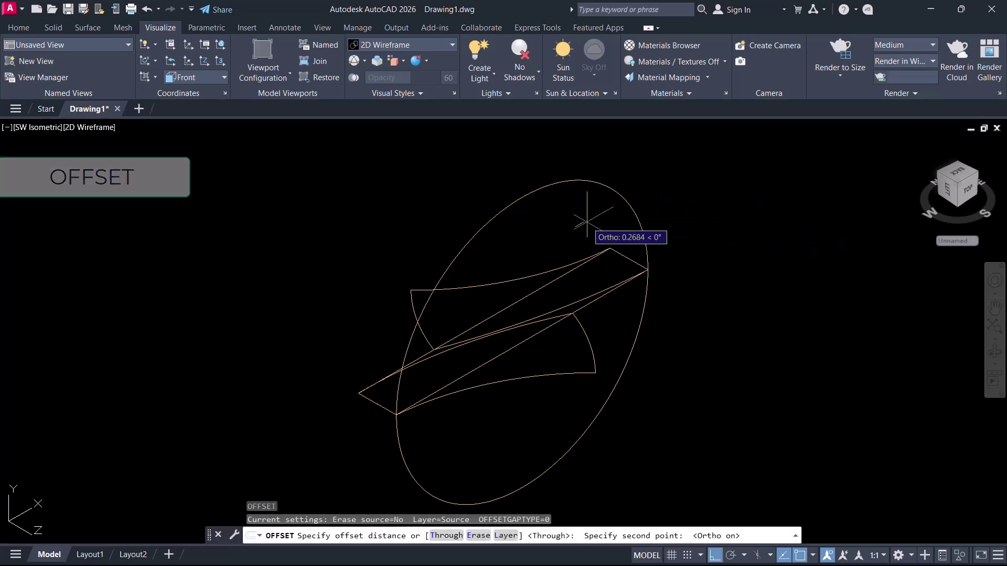
click(585, 221)
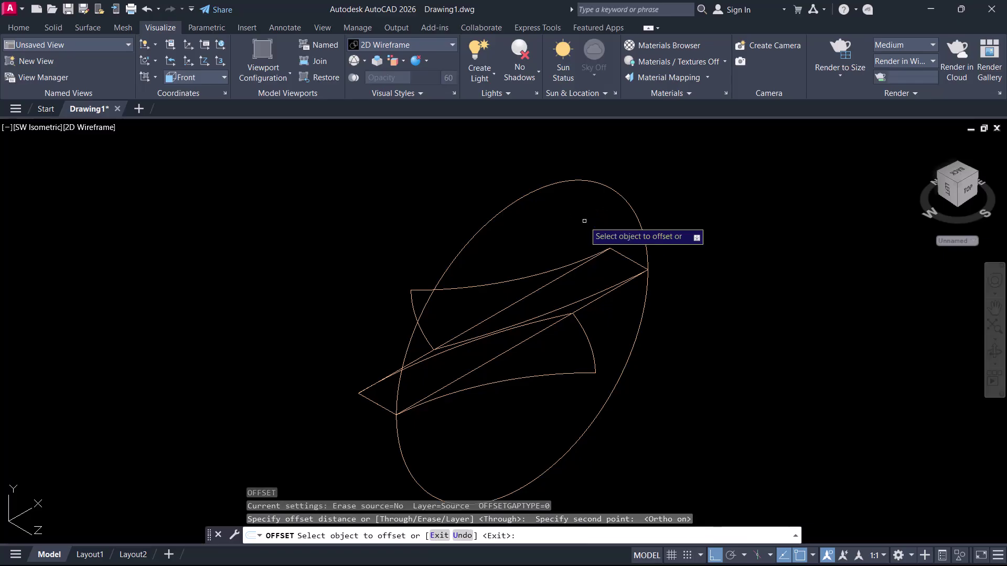
click(628, 201)
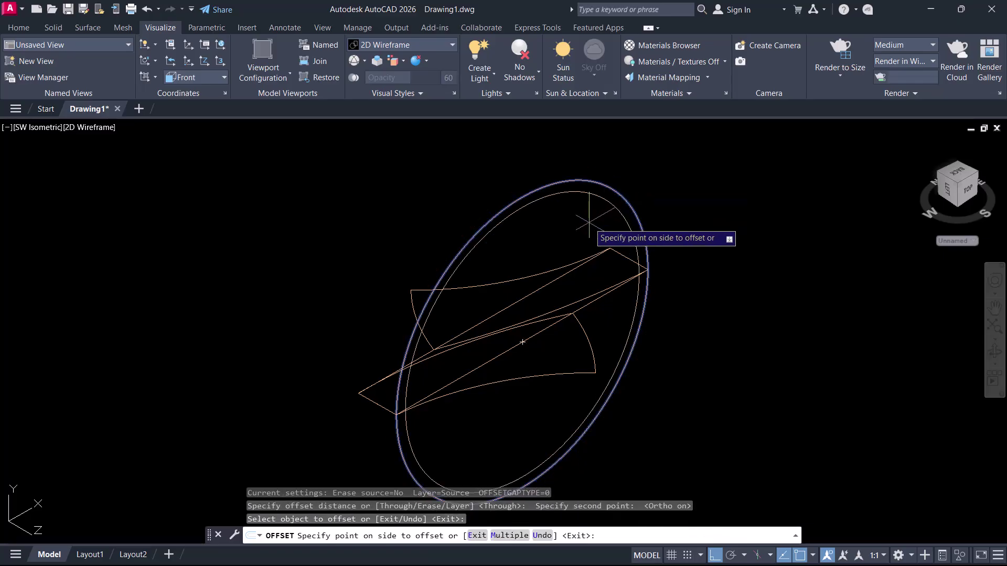
click(523, 342)
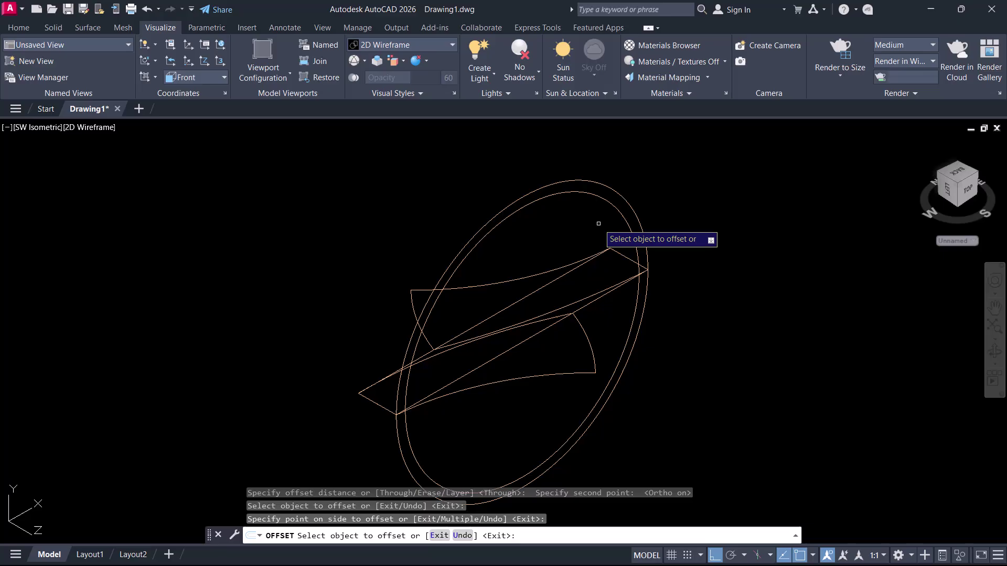
key(Return)
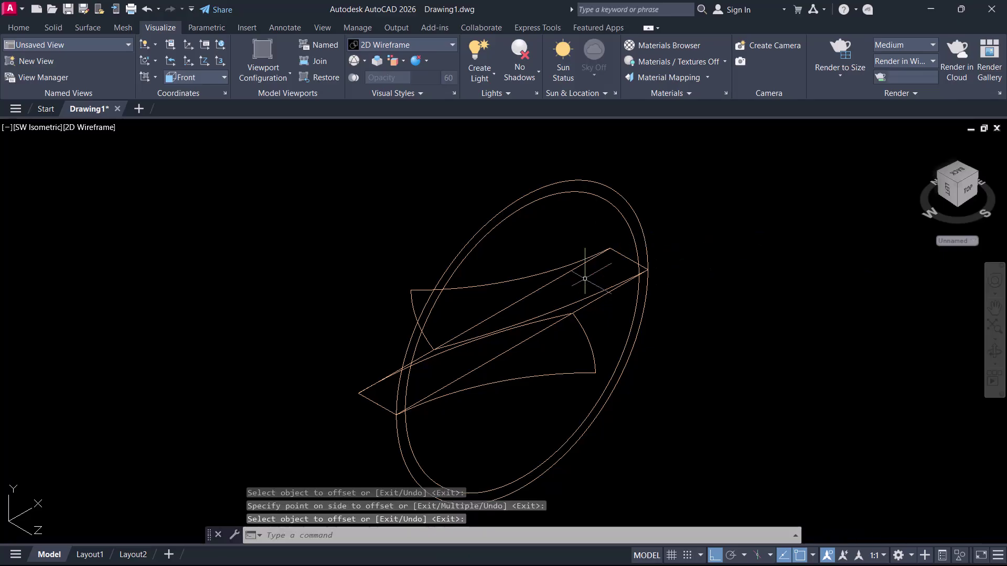
middle_drag(585, 279, 567, 274)
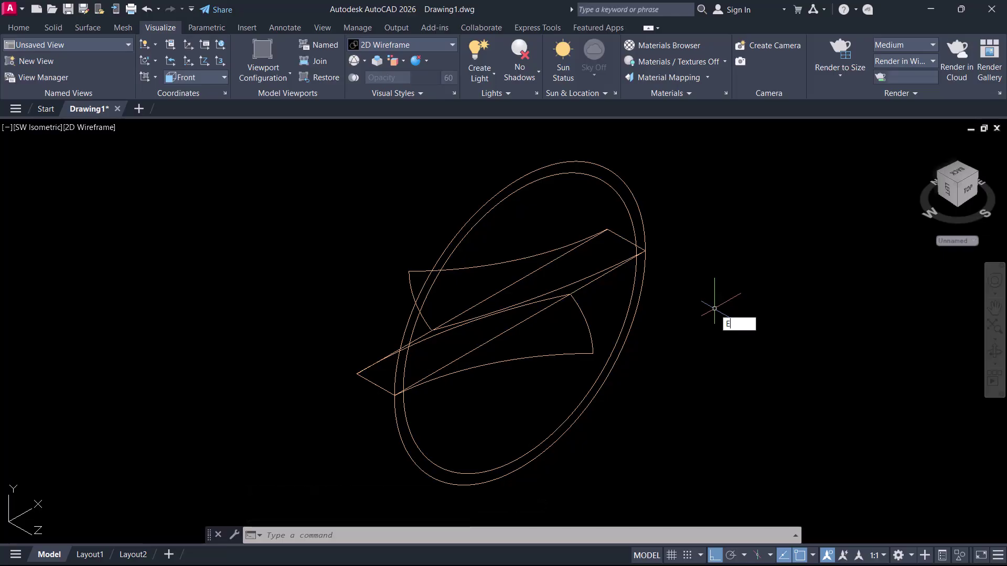
Extrude the upper and lower curved profiles into solids 4.4319 units tall
key(Escape)
click(19, 27)
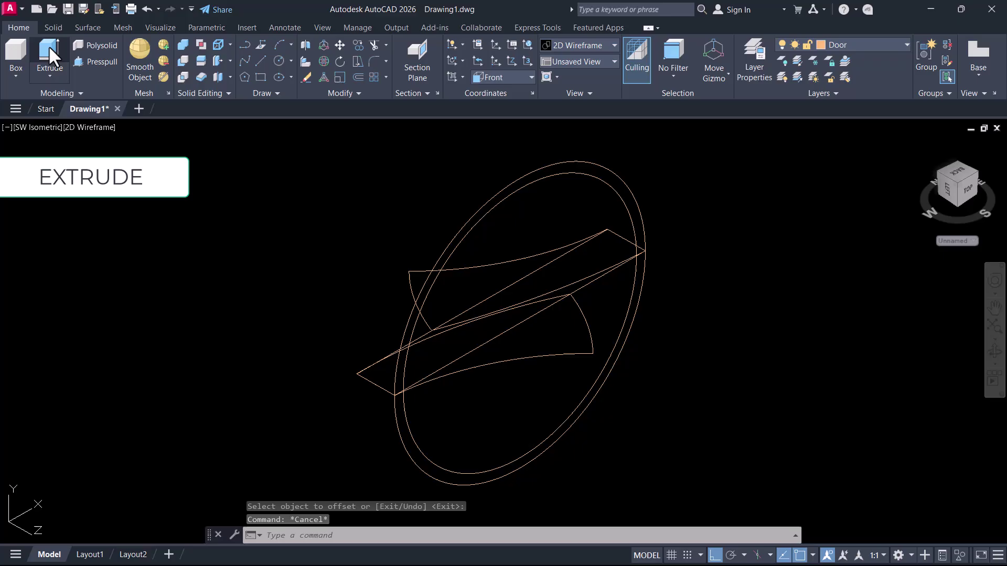
click(50, 55)
click(529, 256)
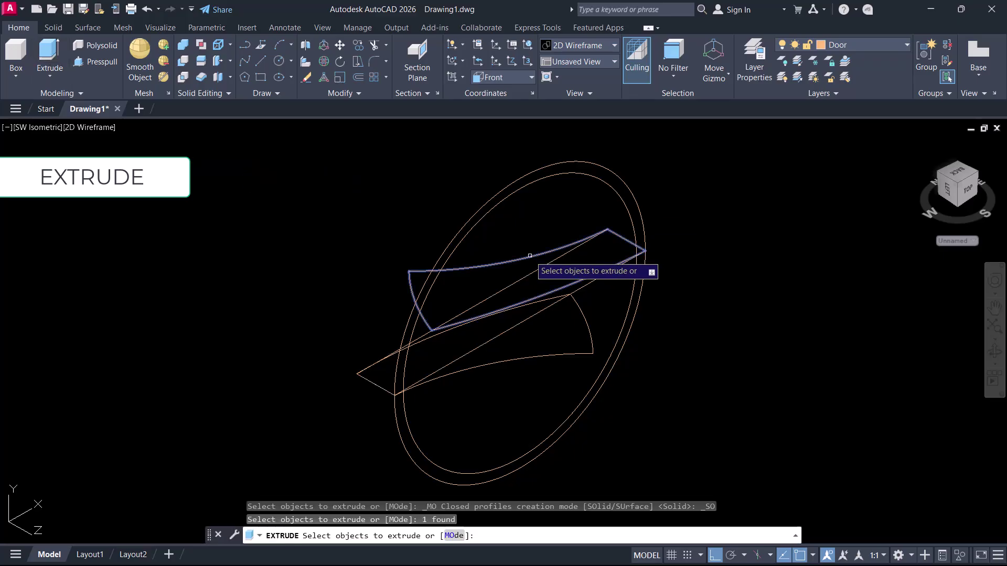
click(579, 336)
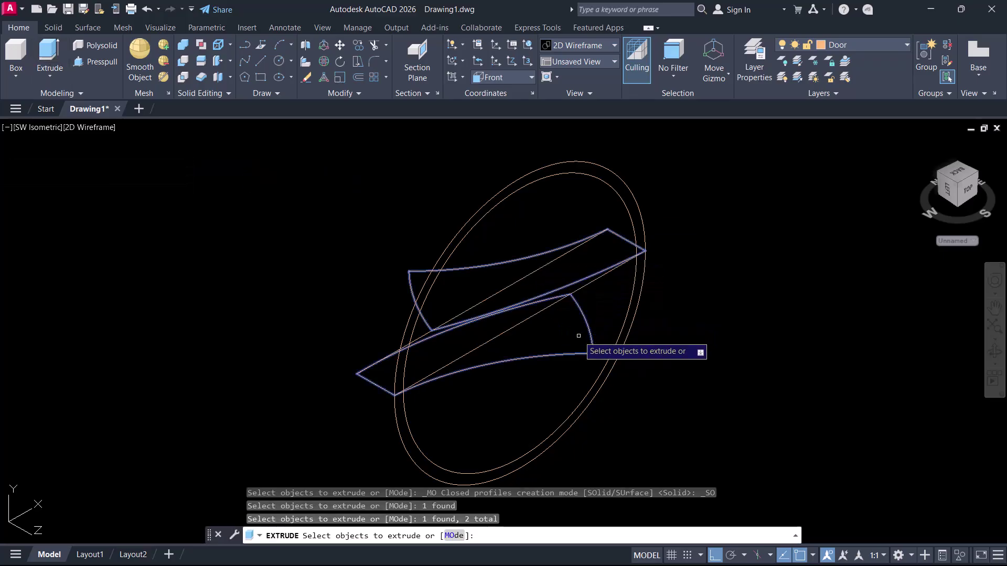
key(Return)
shift+middle_drag(531, 361, 539, 202)
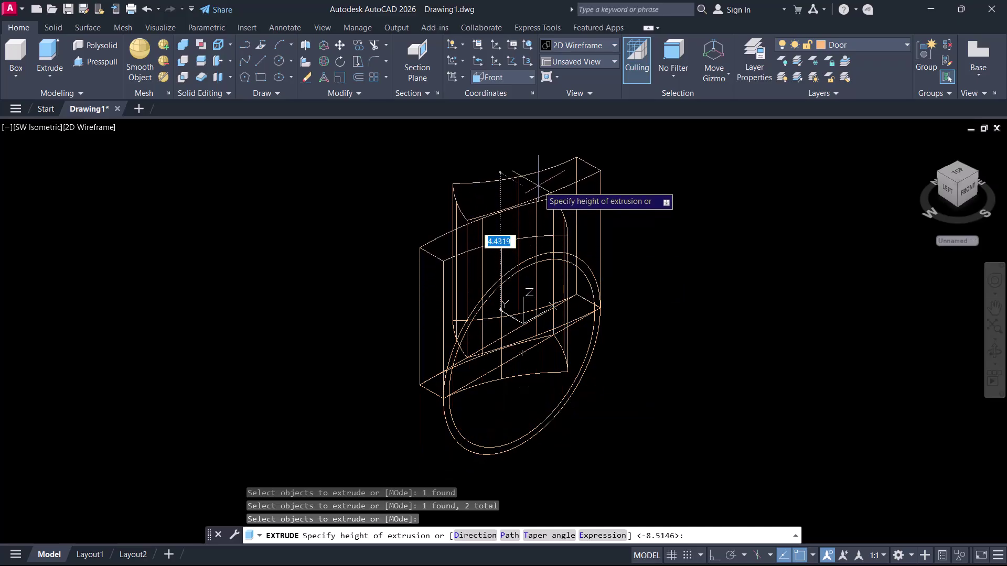
key(Escape)
shift+middle_drag(603, 336, 634, 328)
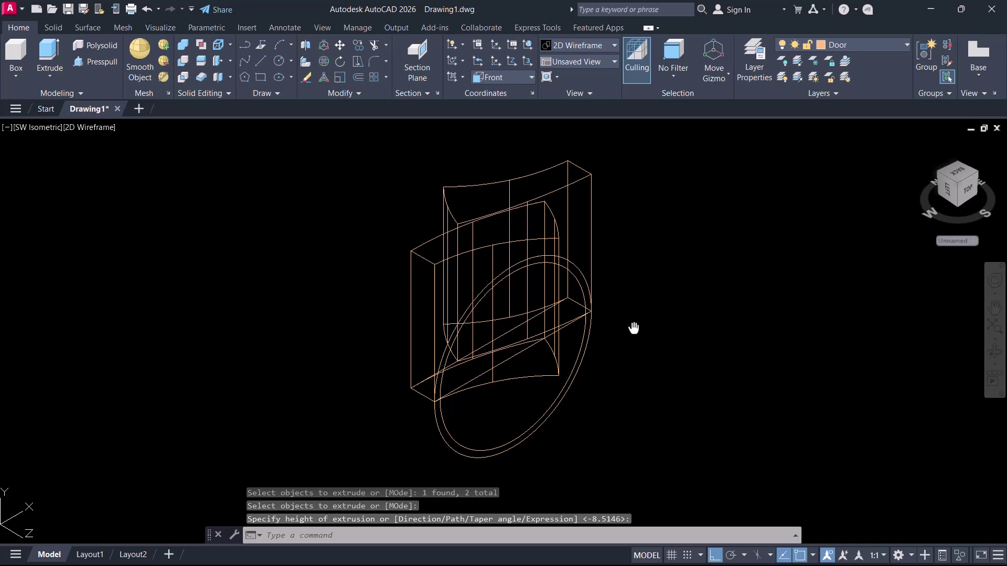
Extrude the rectangle profile 5.1041 units downward into a slab
key(Return)
key(Escape)
key(Return)
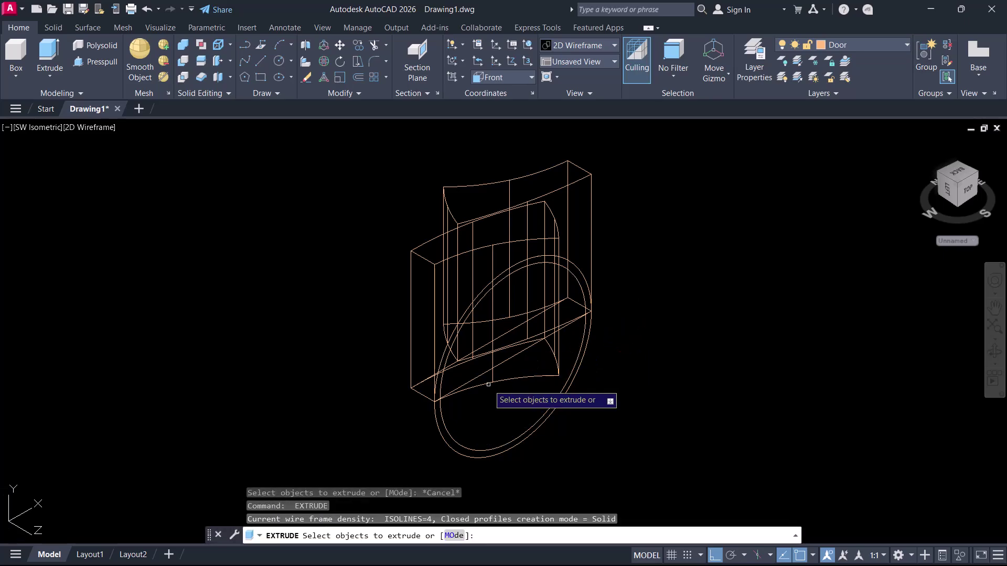
click(470, 377)
key(Return)
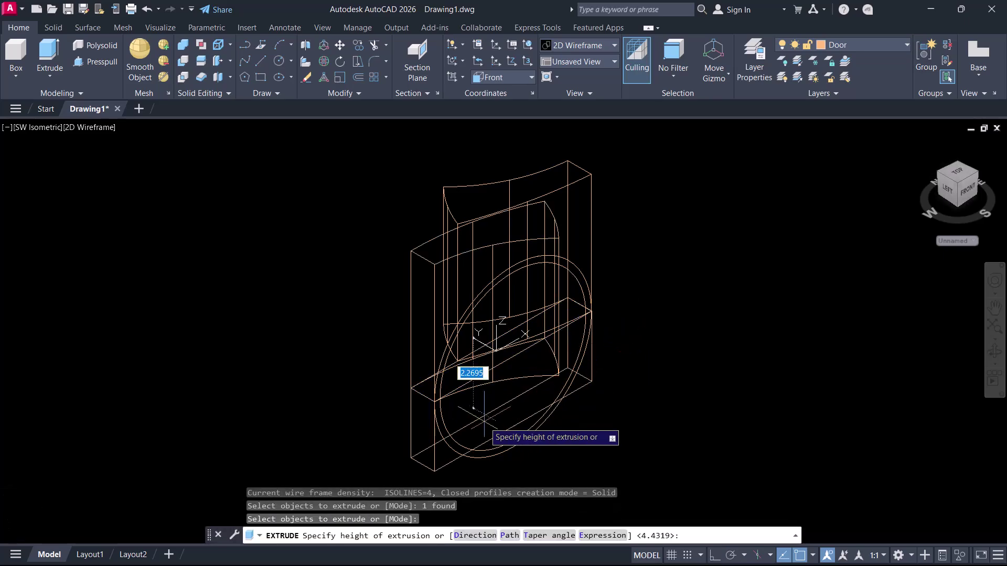
scroll(509, 341, down, 4)
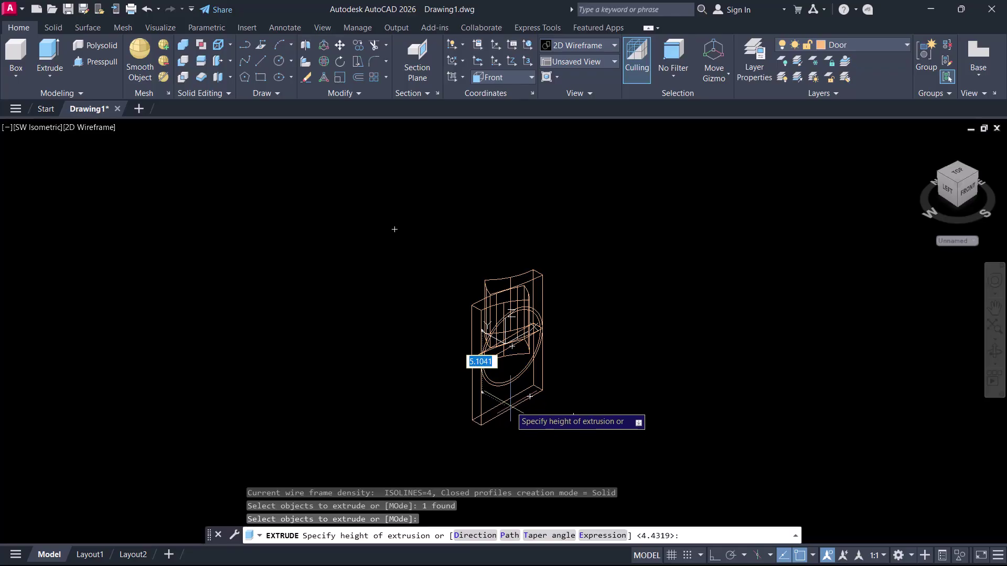
click(511, 404)
click(552, 330)
key(Escape)
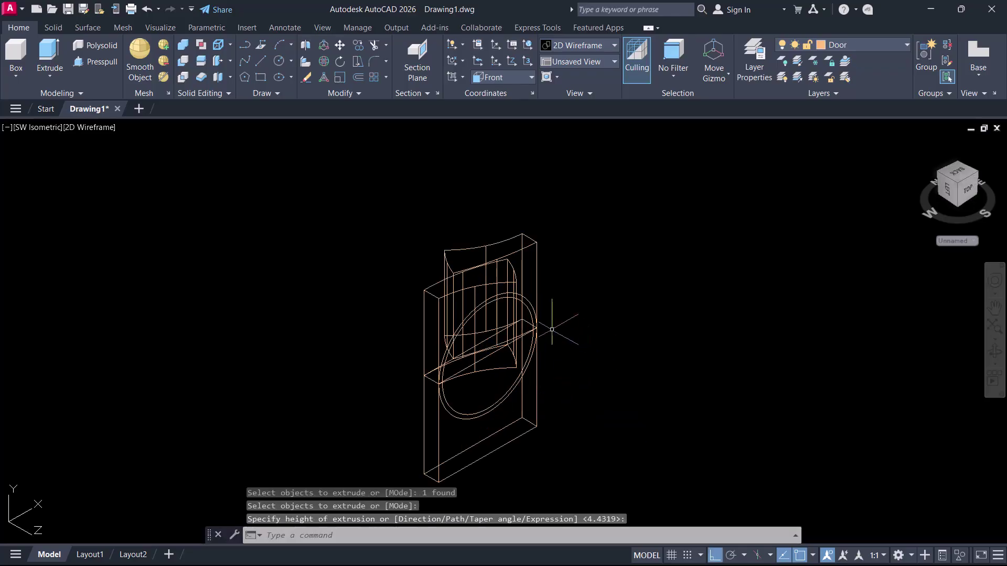
Union the two upper blade solids with the lower slab into one body
scroll(527, 352, up, 4)
click(183, 47)
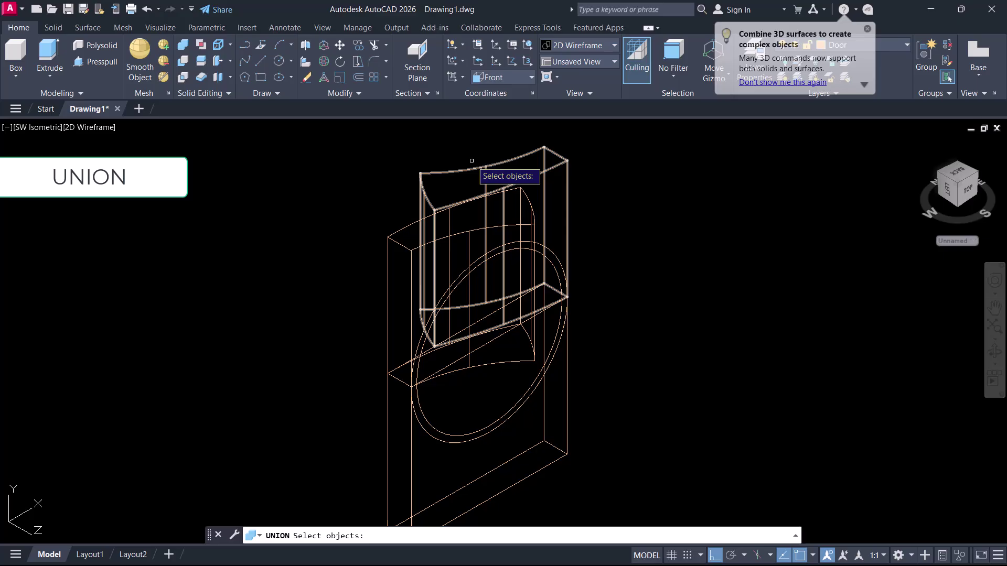
click(472, 143)
click(439, 230)
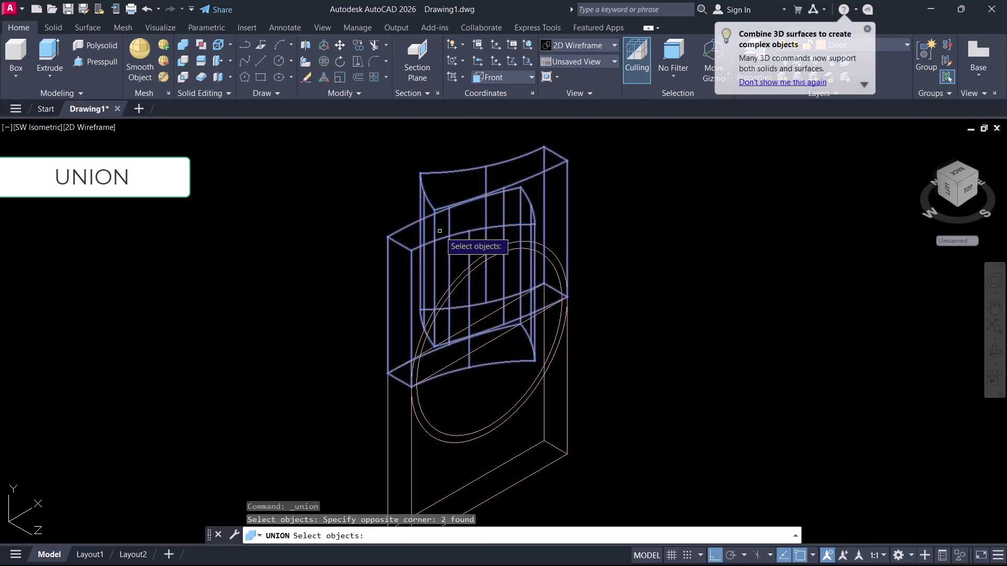
click(569, 370)
key(Return)
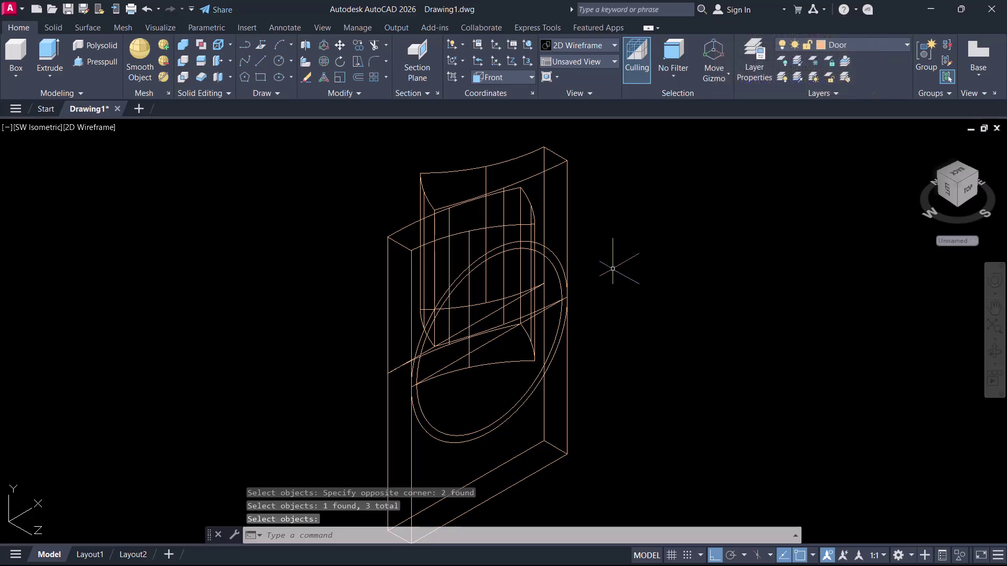
Select both ring circles for extrusion with EXT
middle_drag(612, 269, 630, 252)
text(ext)
key(Return)
click(533, 407)
click(497, 385)
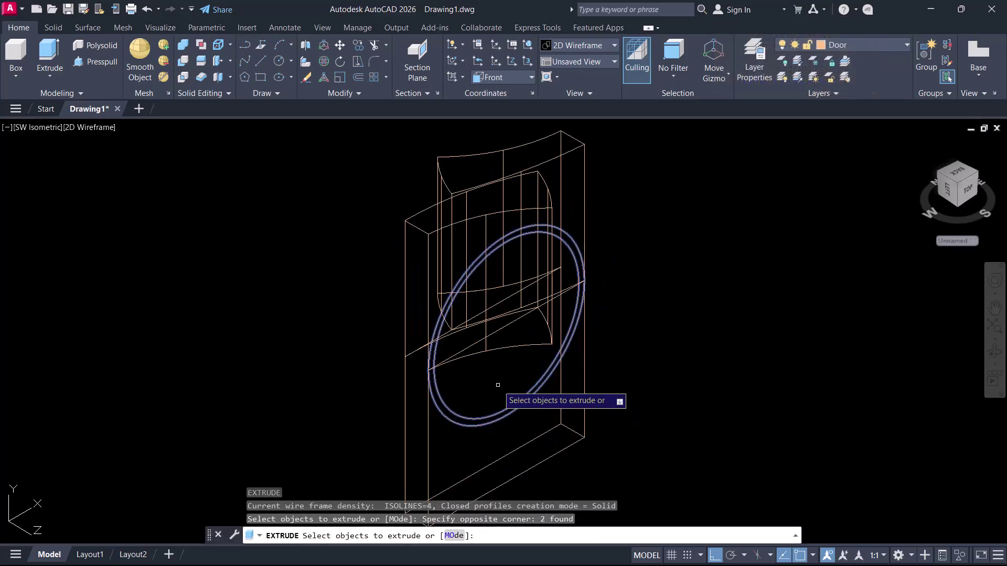
key(Return)
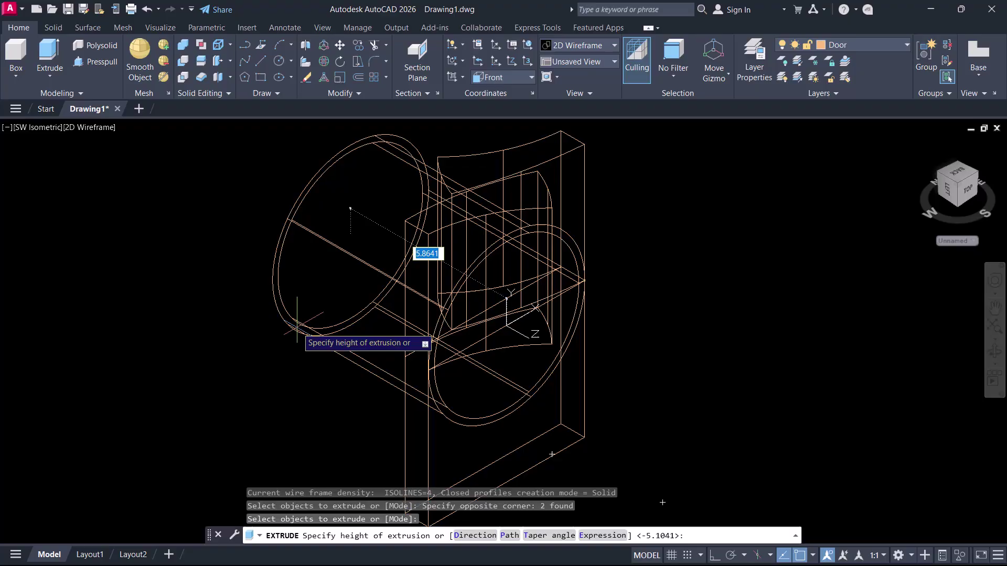
Cancel the extrusion, undo the last subtraction, and begin a new Subtract
key(Escape)
key(ctrl+z)
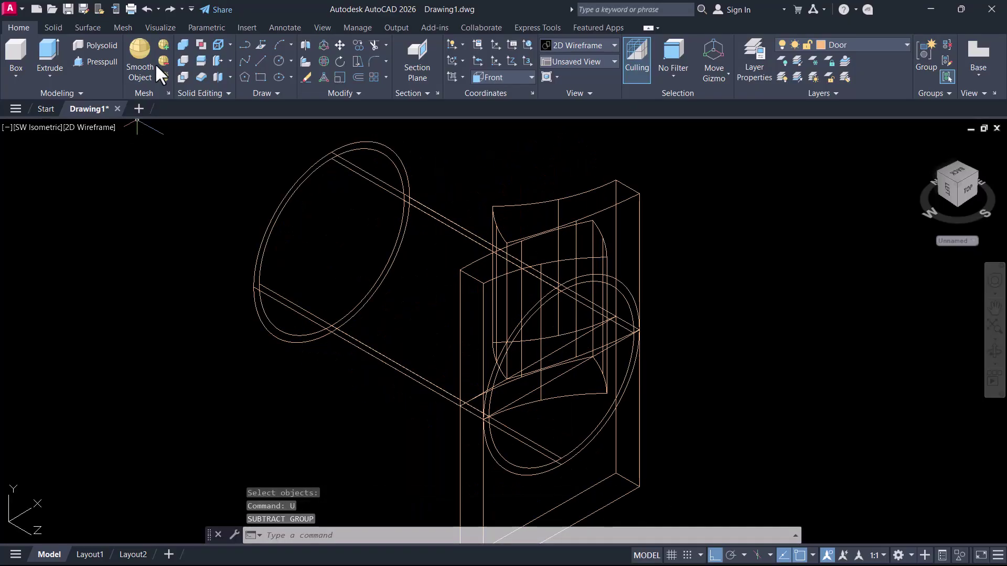
click(184, 61)
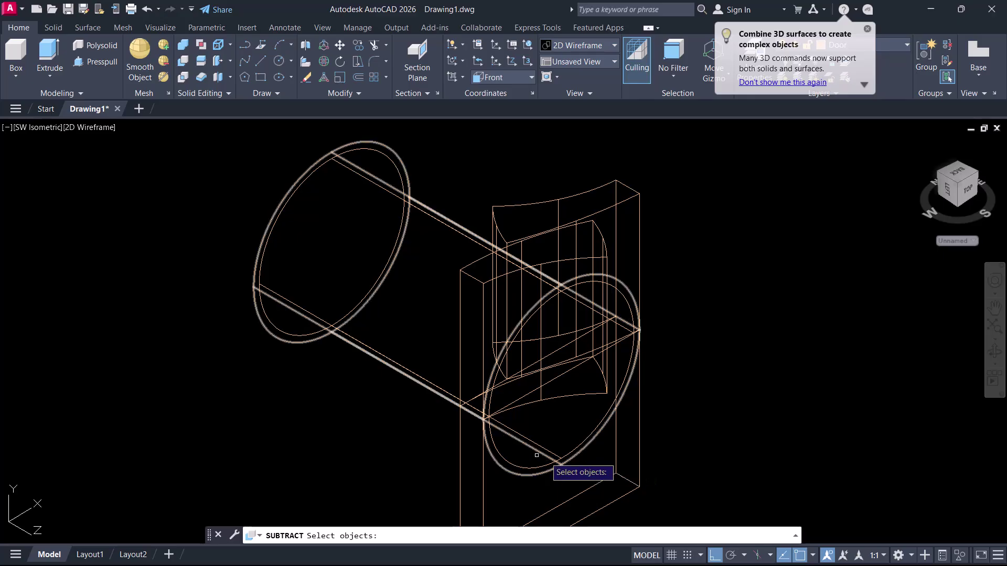
Pick the outer cylinder as the base and subtract the inner solid from it
click(564, 461)
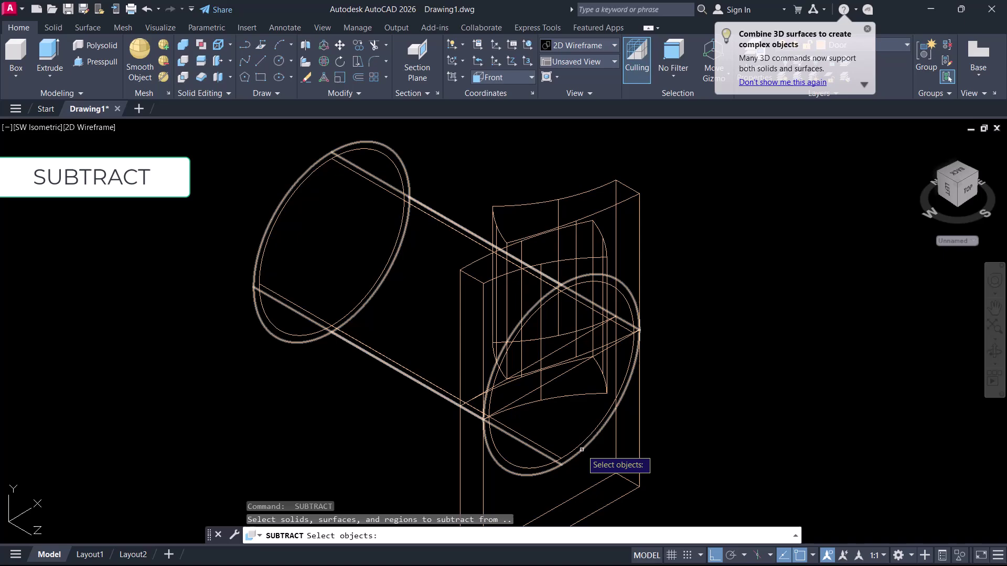
click(582, 450)
key(Return)
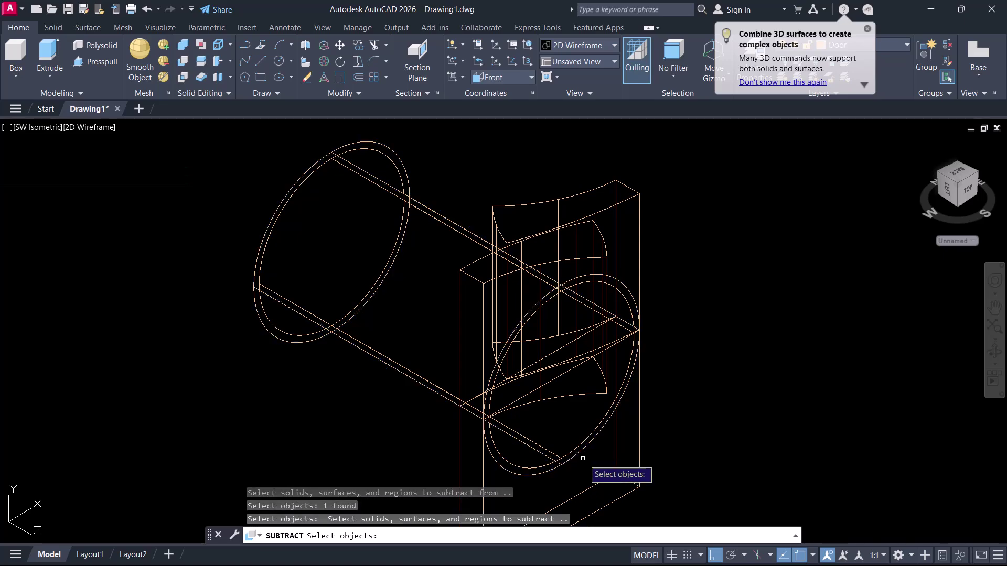
click(616, 454)
key(Return)
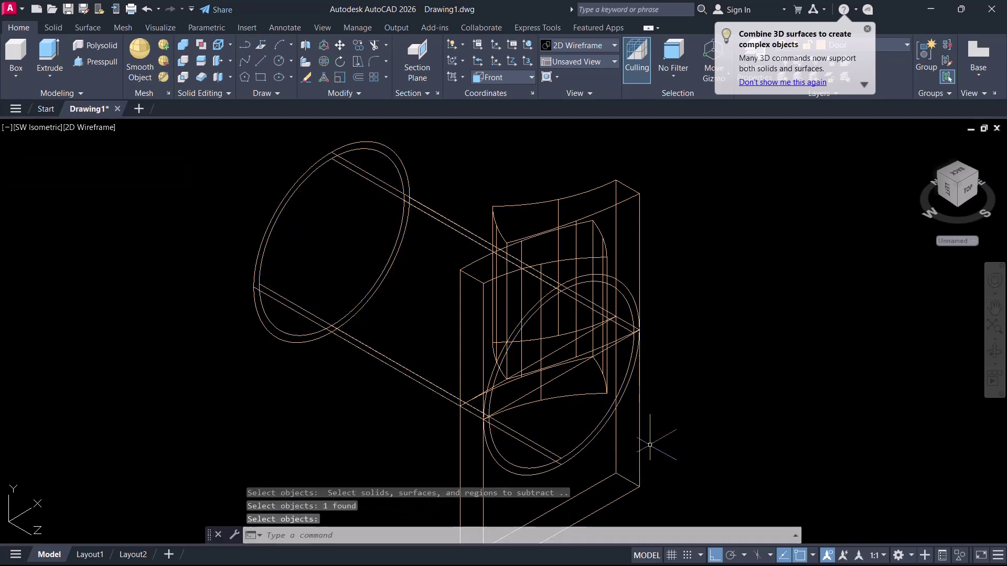
Switch to Shaded with Edges and move the hollow tube along Z through the slab
click(95, 128)
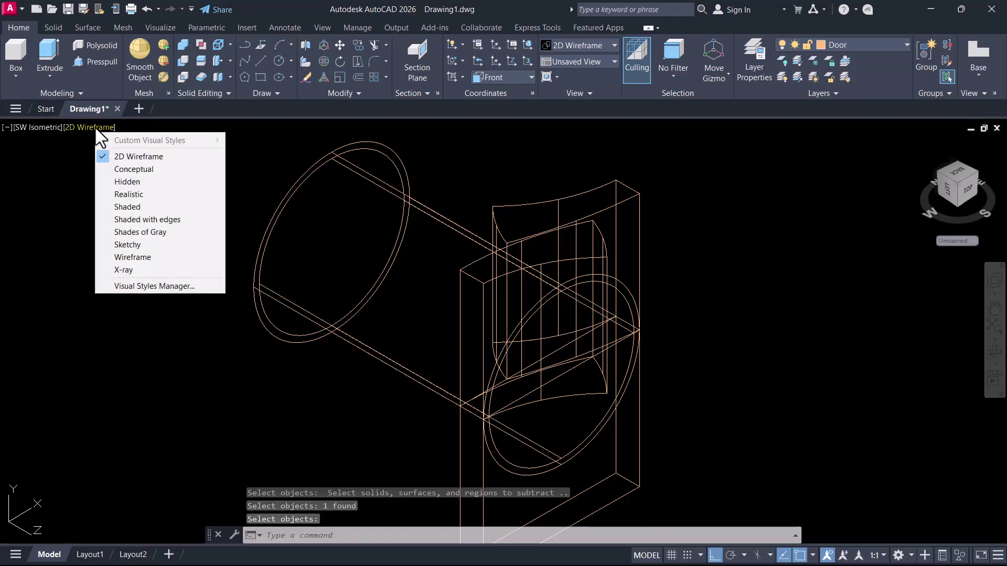
click(146, 220)
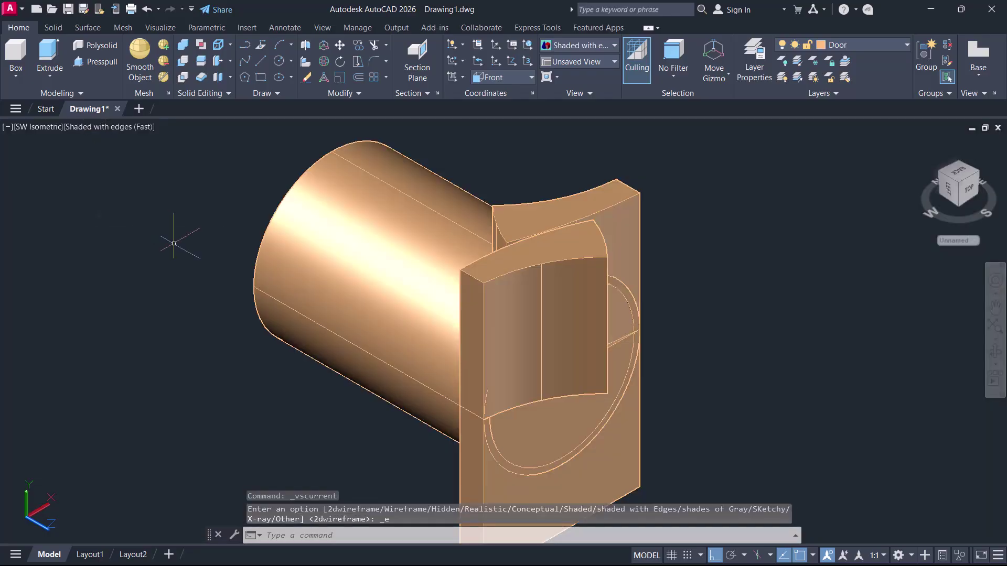
text(m)
key(Return)
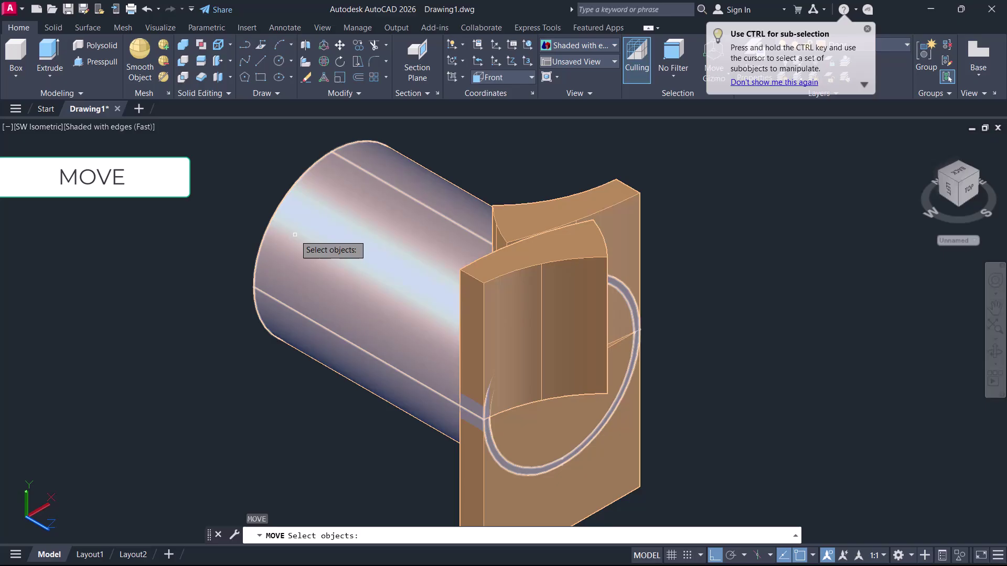
click(295, 234)
key(Return)
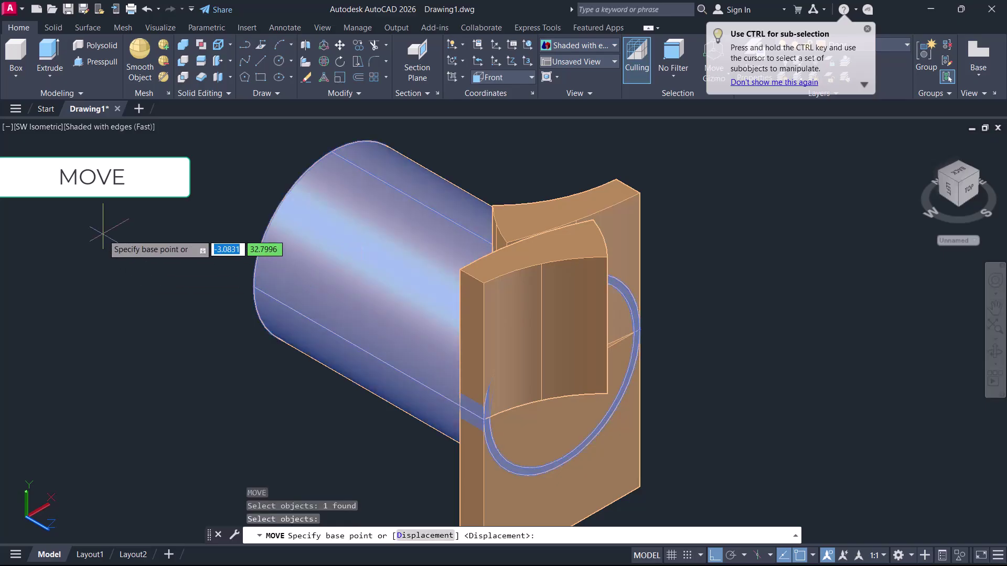
click(104, 235)
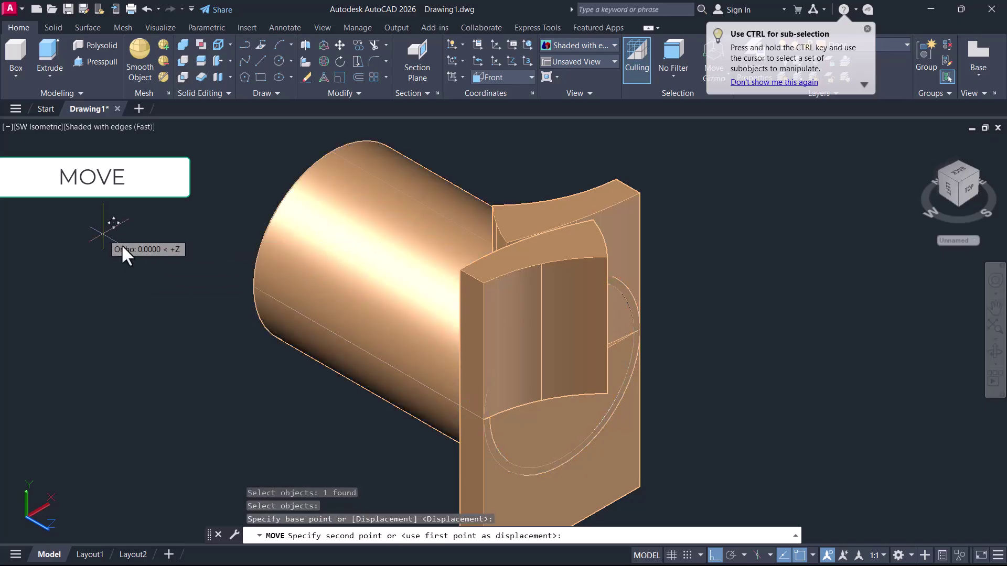
click(203, 283)
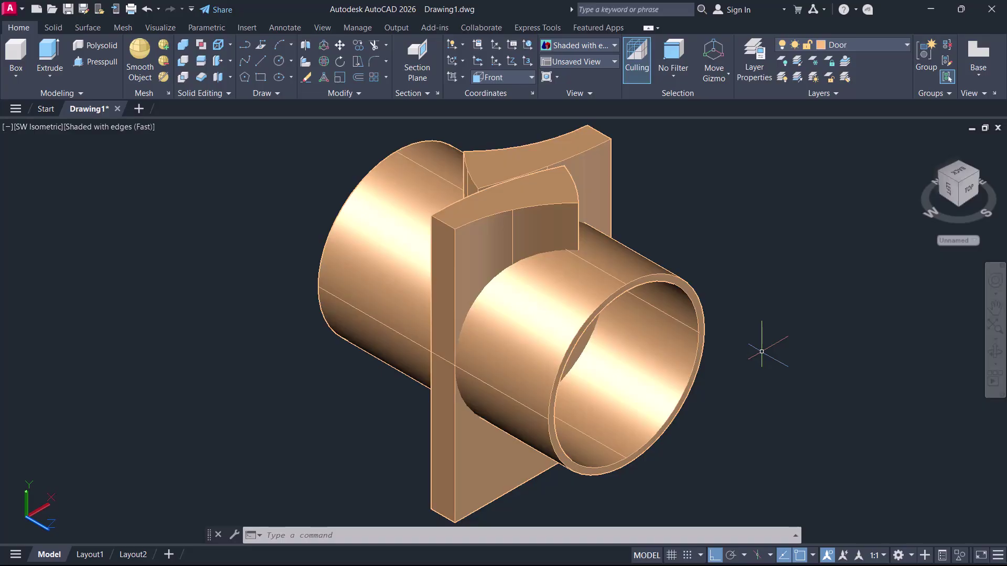
INTERSECT the tube with the merged slab, leaving a ring with a pointed blade
text(INTERSEC)
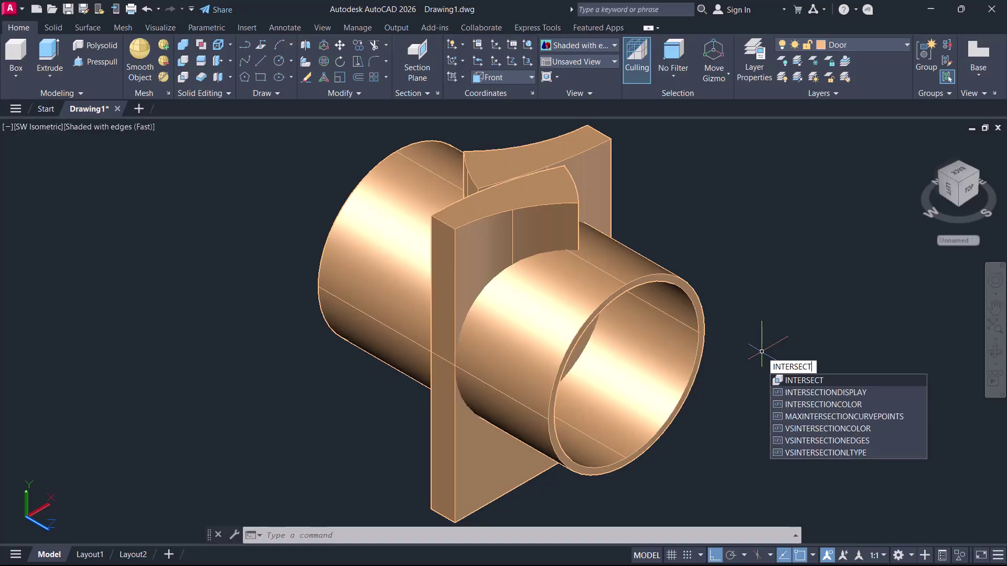
text(T)
key(Return)
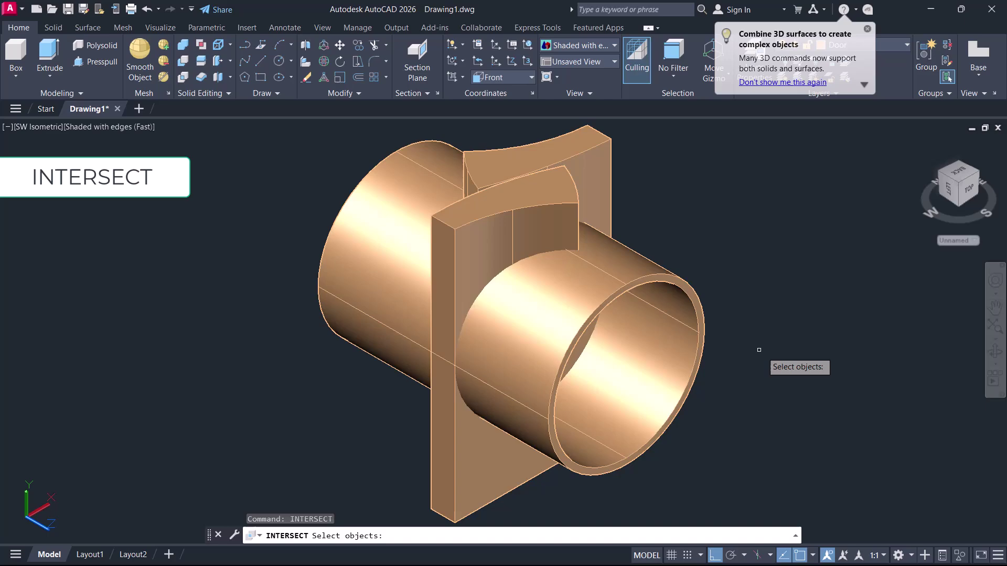
click(629, 163)
click(300, 418)
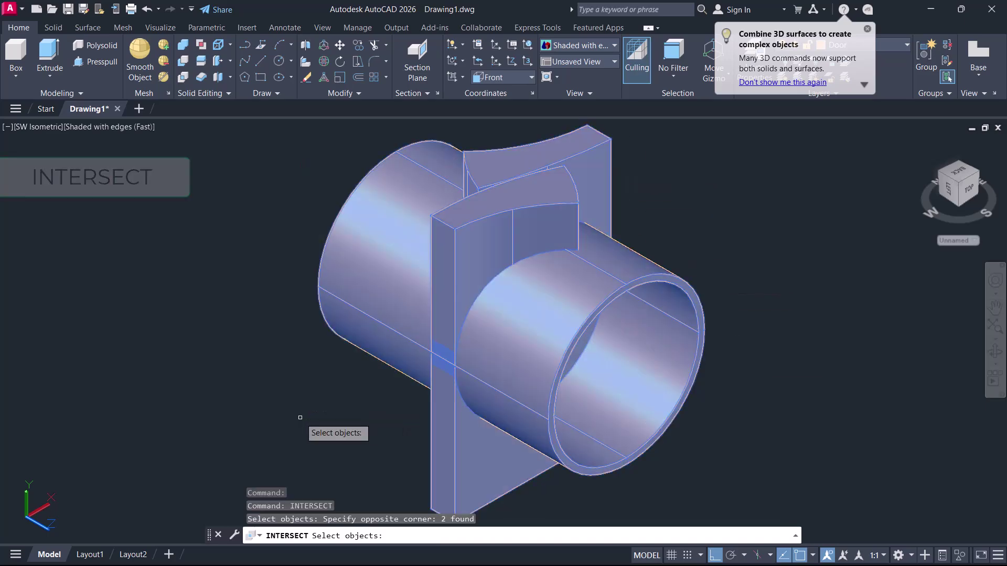
key(Return)
shift+middle_drag(300, 418, 650, 287)
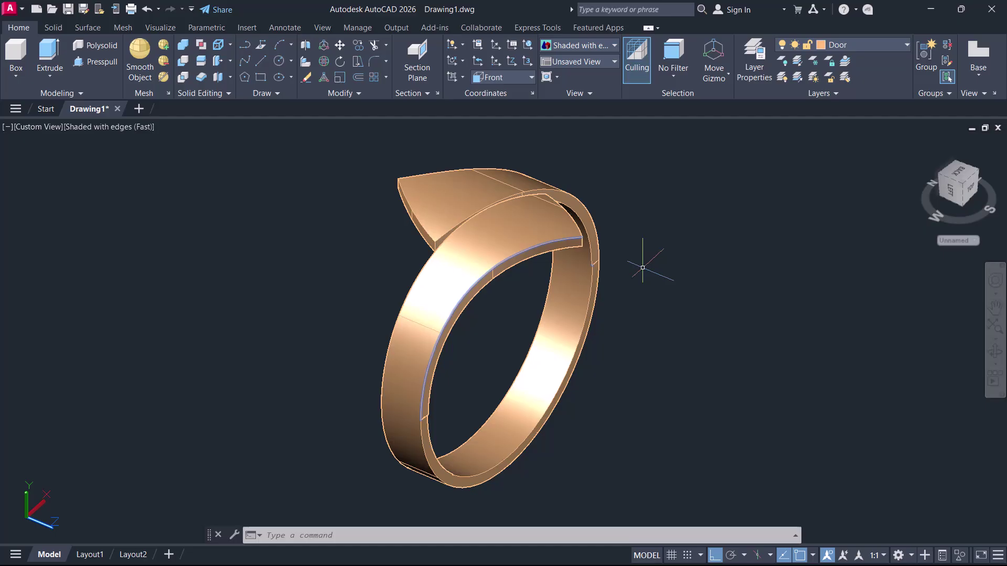
Fillet the ring band's inner lower edge and outer front rim with radius 0.2077
click(386, 61)
click(379, 76)
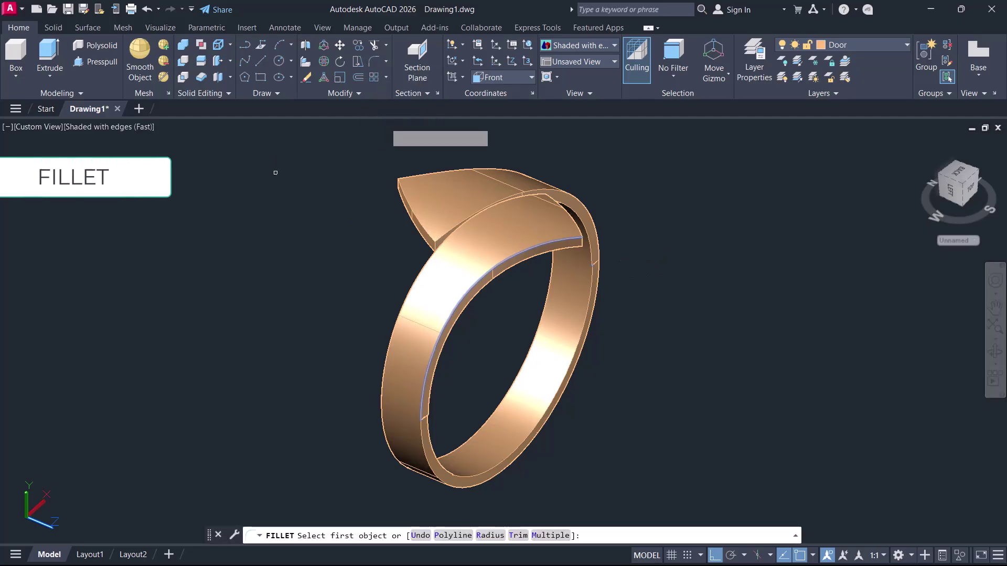
click(491, 536)
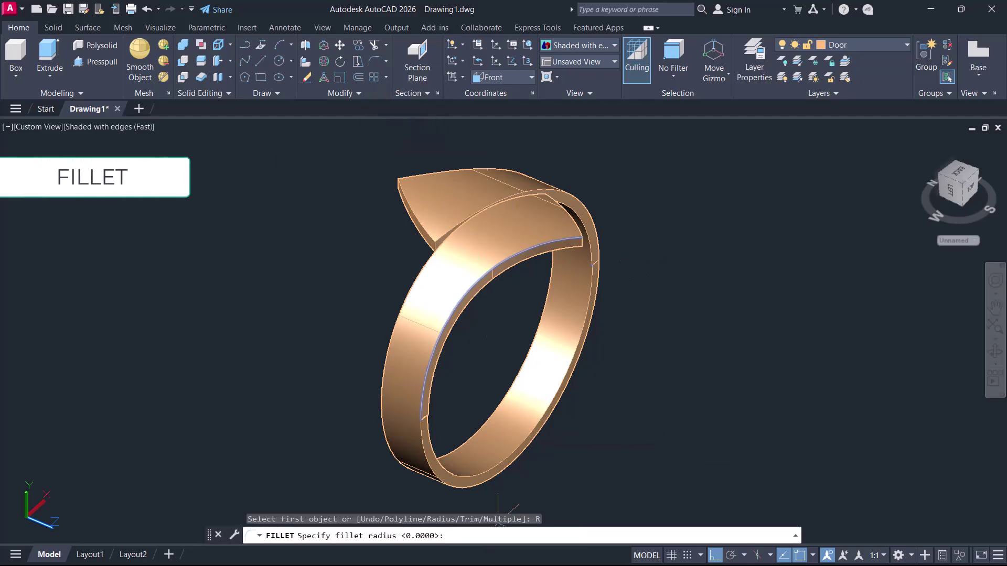
click(609, 213)
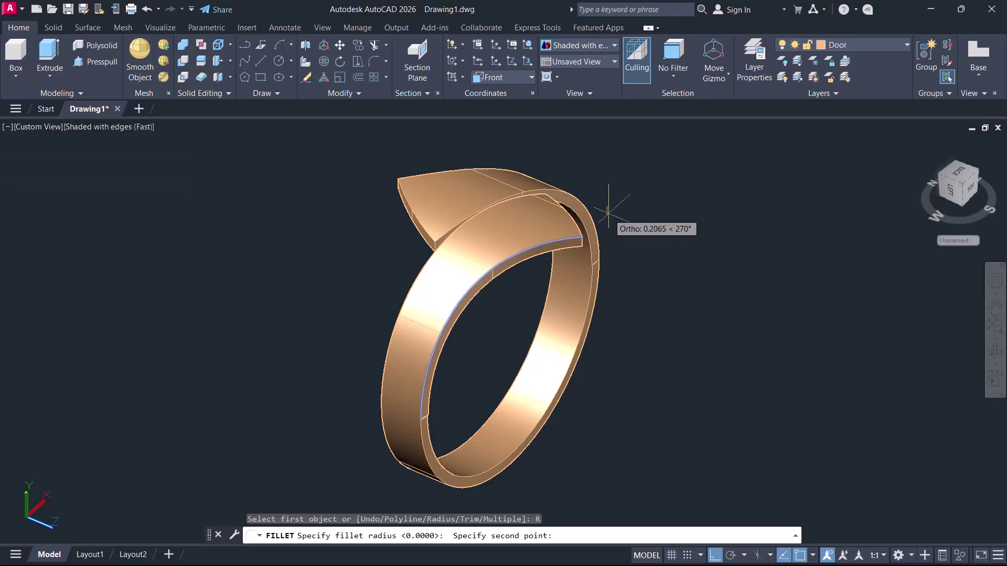
click(611, 220)
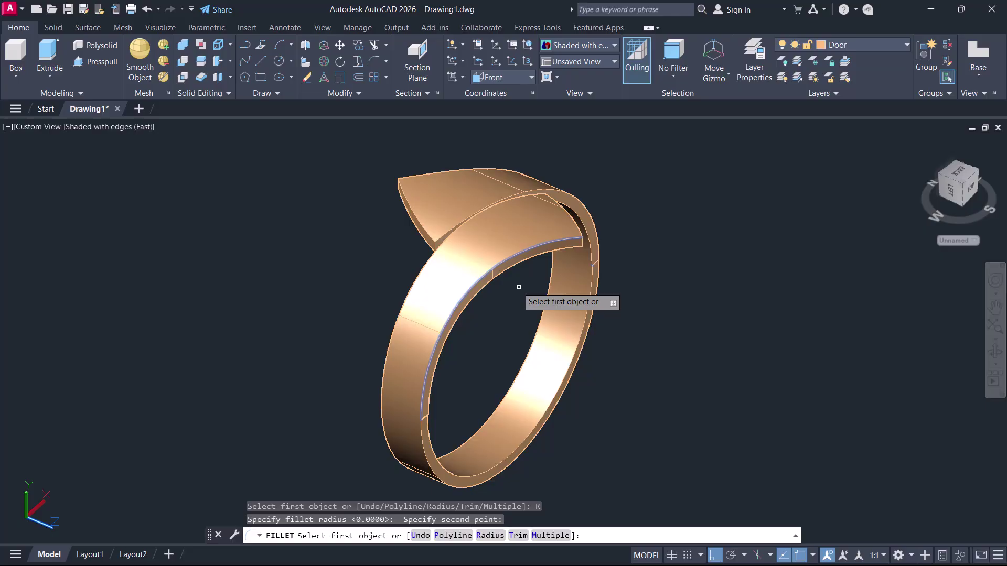
click(520, 252)
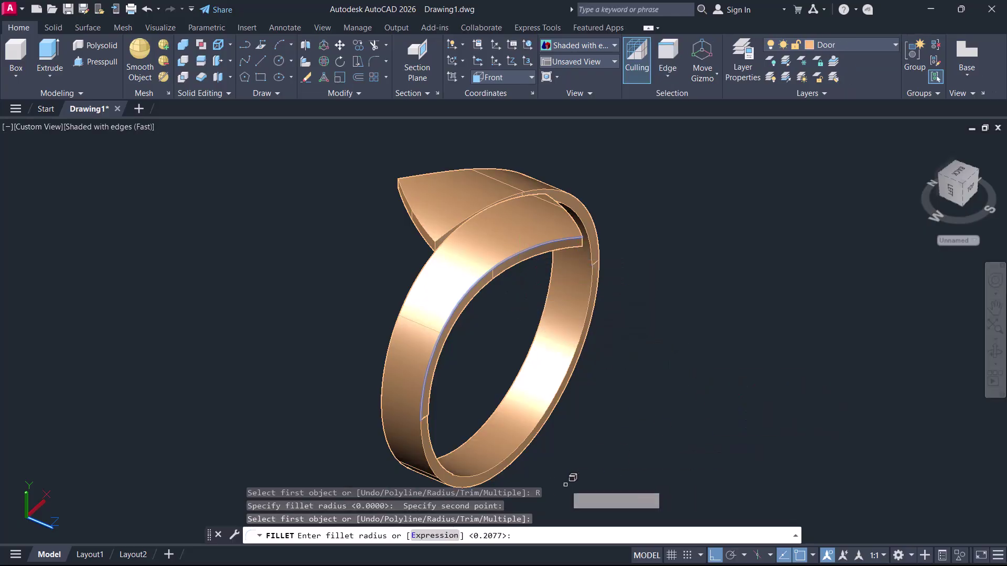
key(Return)
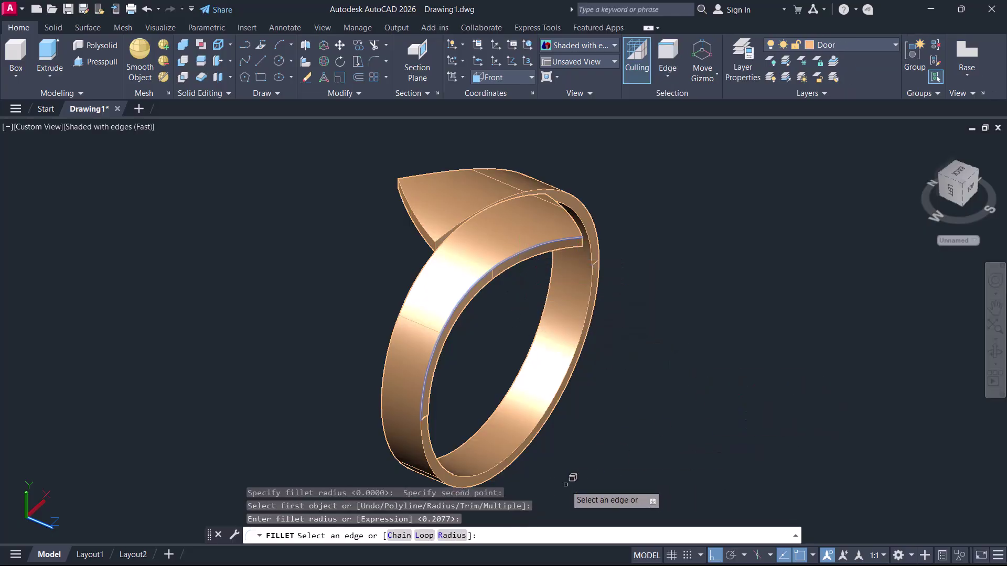
click(423, 456)
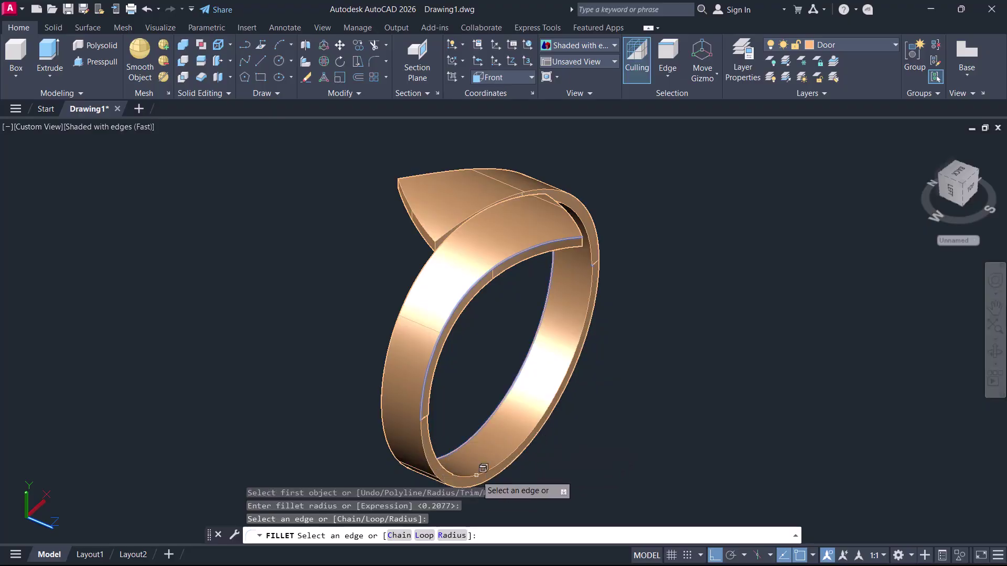
click(476, 474)
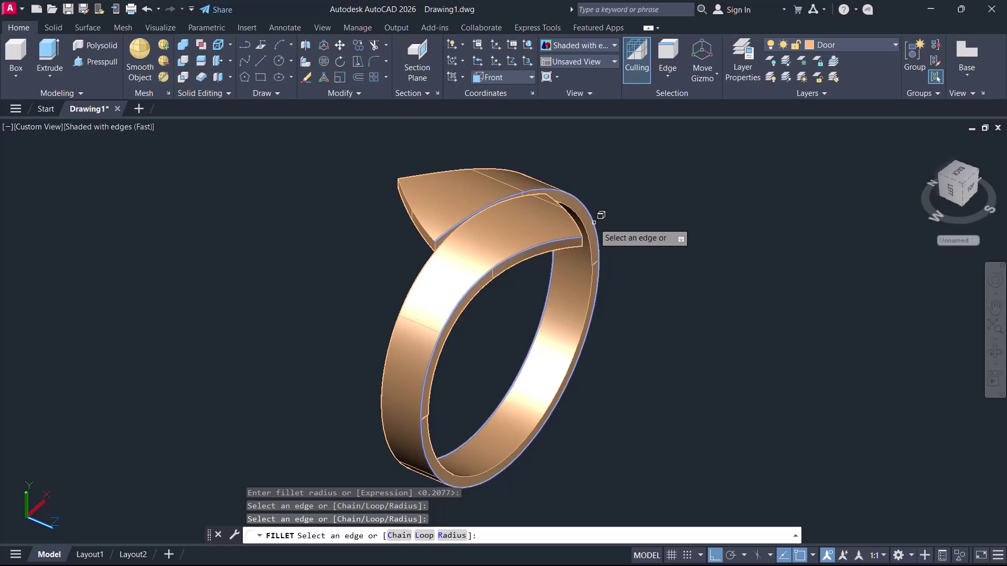
key(Return)
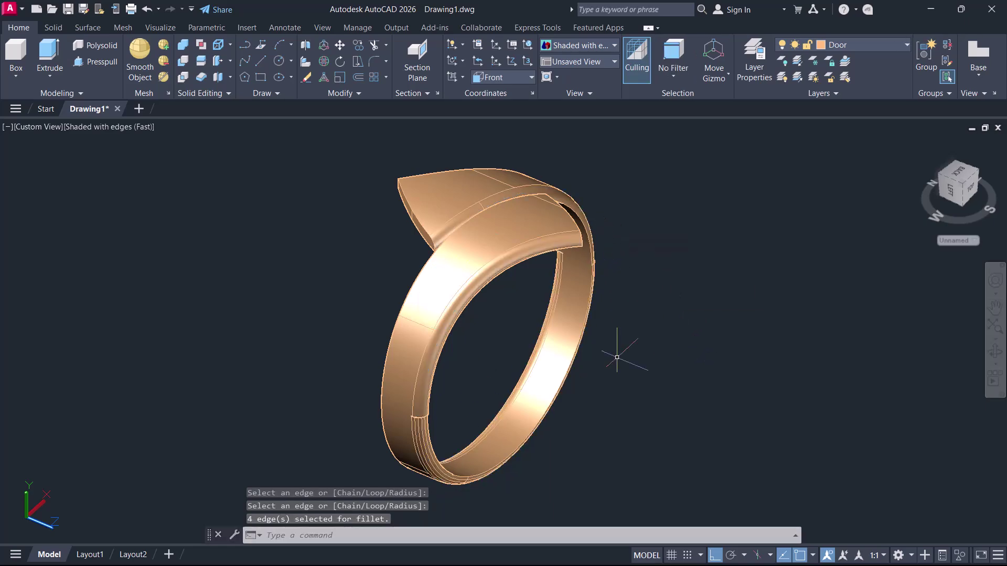
Undo the fillet and orbit the ring to view it from another side
text(u)
key(Return)
shift+middle_drag(519, 380, 240, 209)
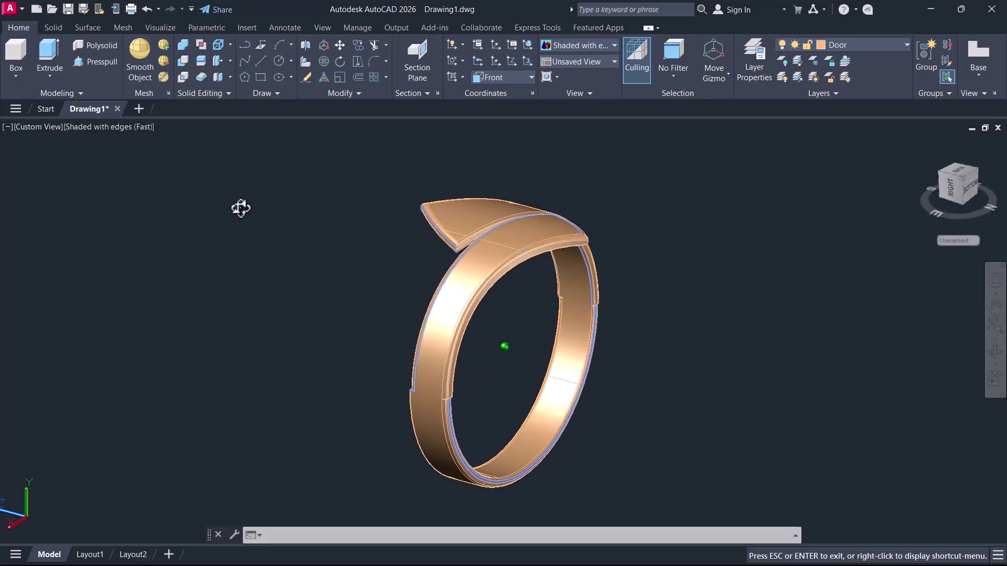
Show the ring in Realistic style, zoom in to inspect it, then start a Face UCS
click(113, 127)
click(150, 195)
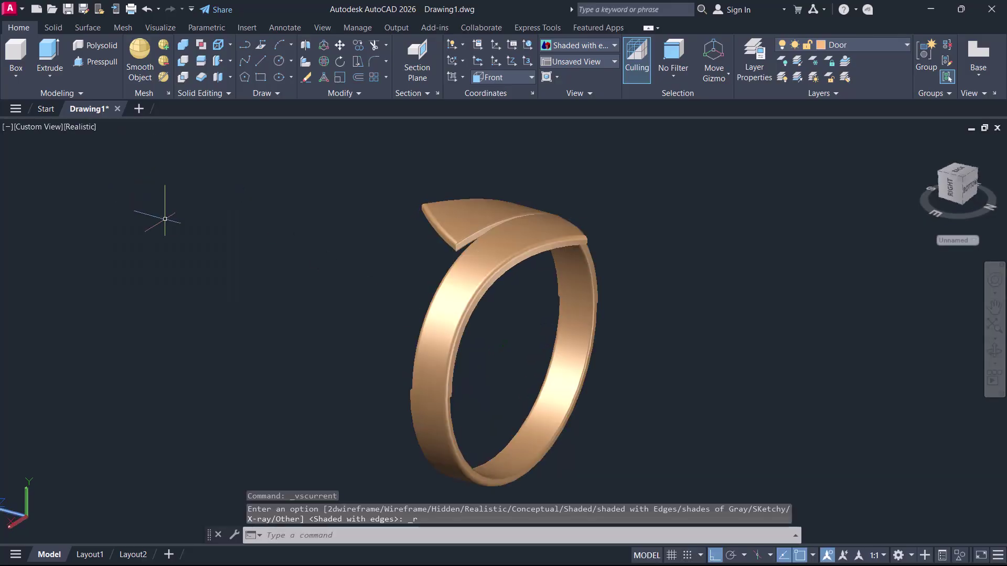
shift+middle_drag(524, 362, 493, 377)
scroll(473, 185, up, 2)
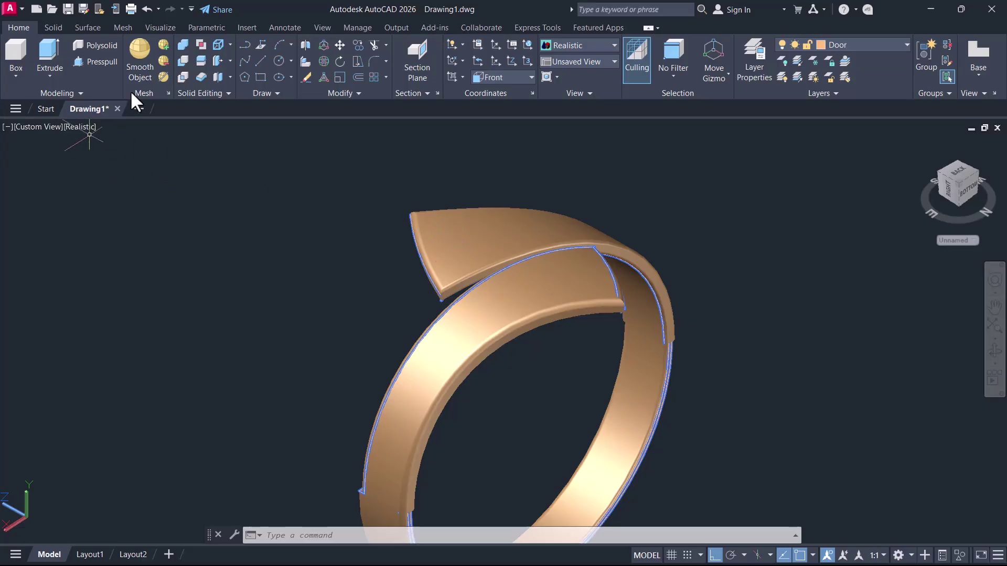
click(155, 77)
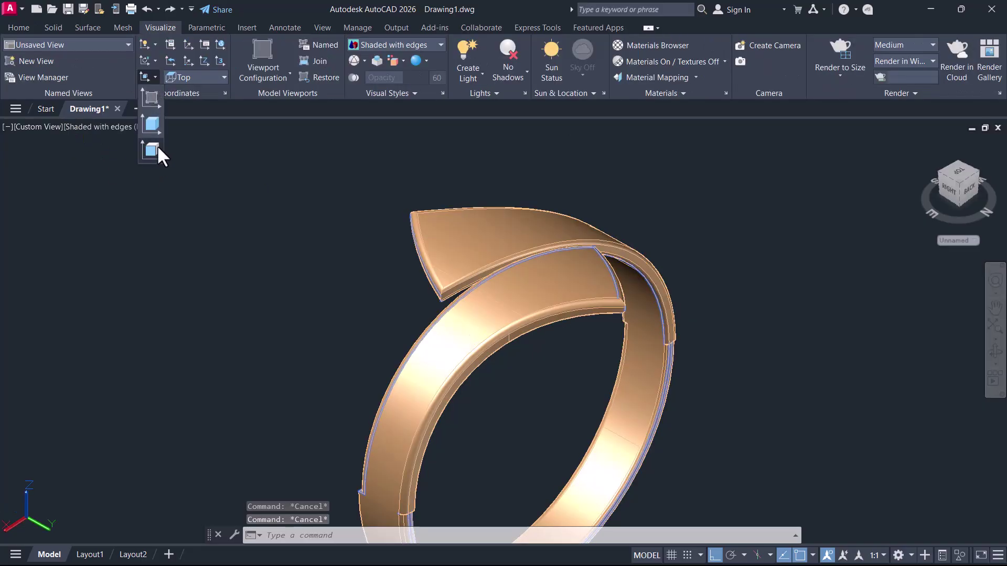
click(157, 148)
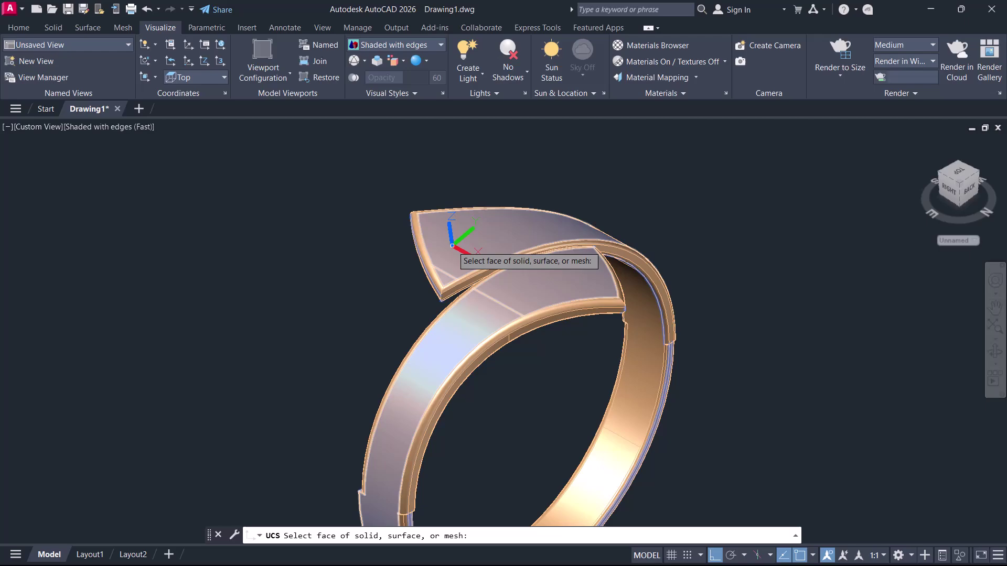
Align the UCS to the ring's top face and view the model from Top
click(452, 246)
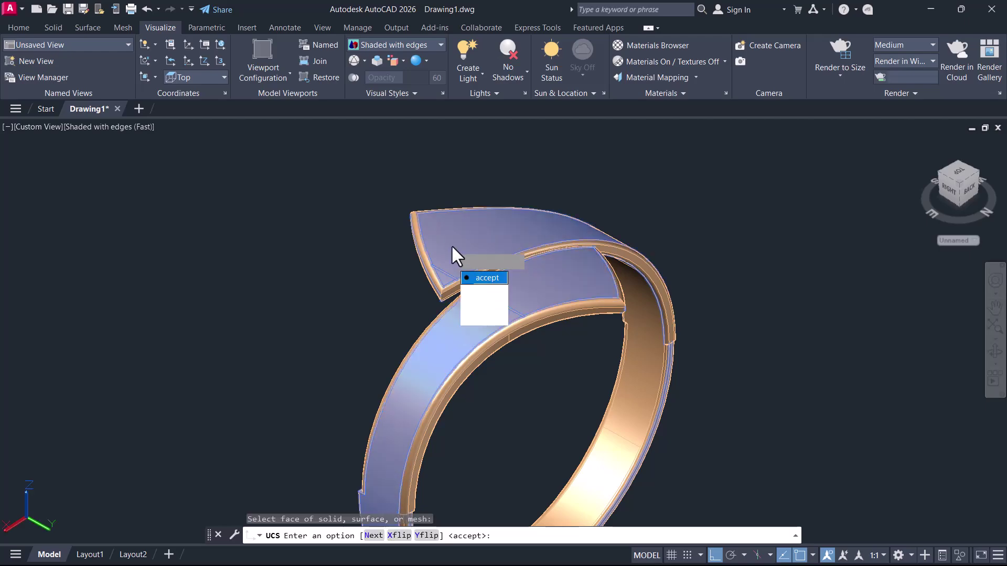
click(487, 278)
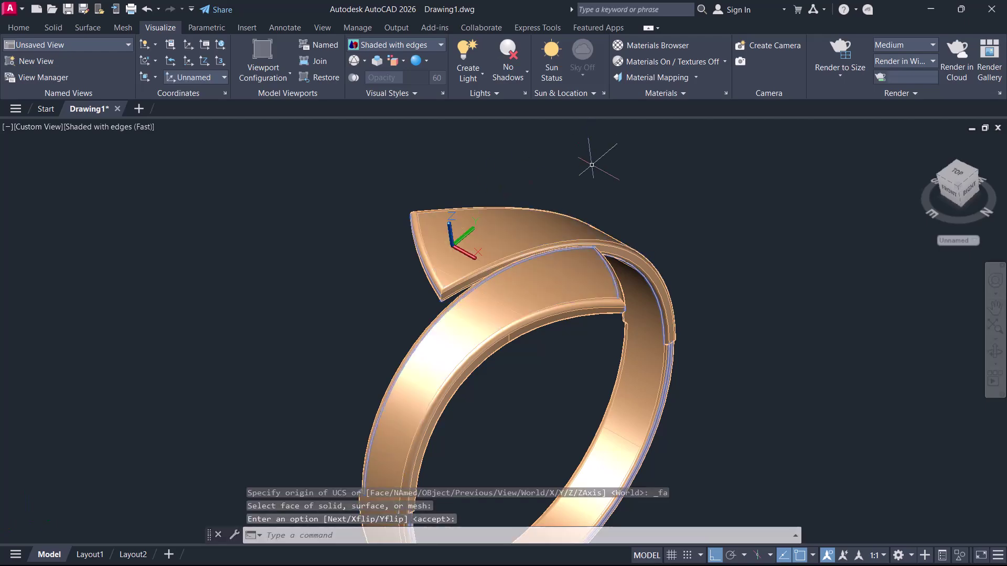
click(957, 172)
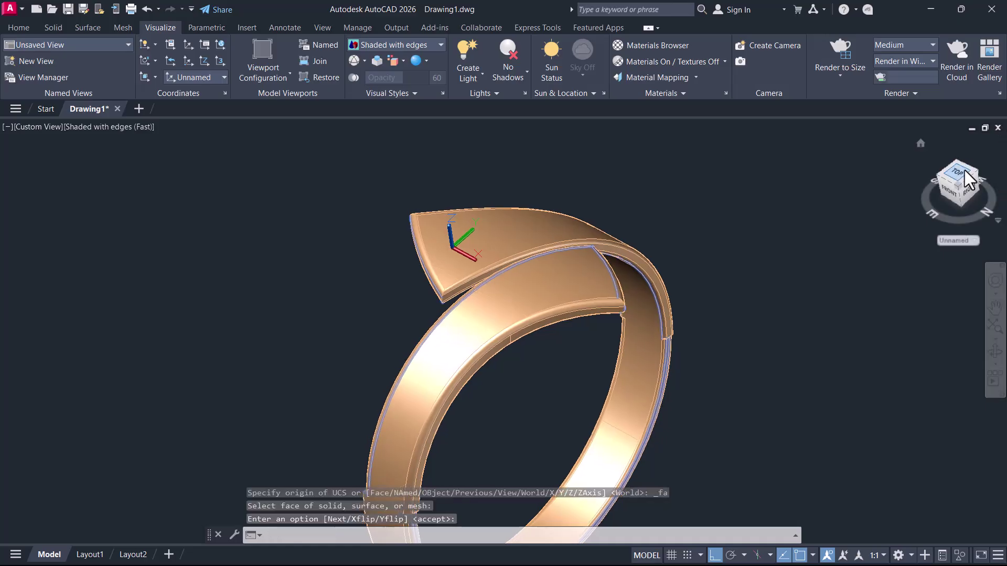
Switch the visual style to 2D Wireframe and start a polygon
scroll(437, 346, up, 3)
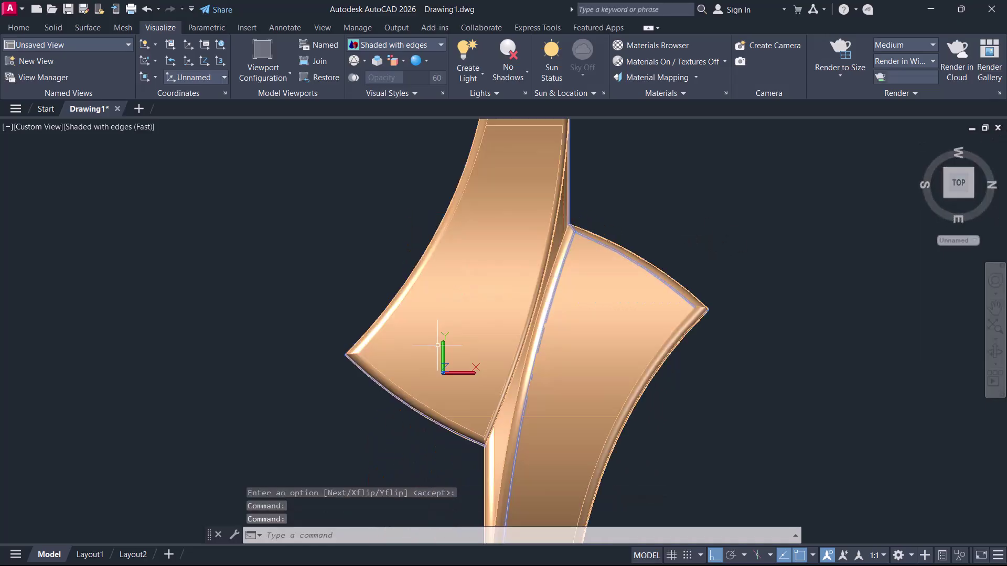
click(113, 128)
click(173, 156)
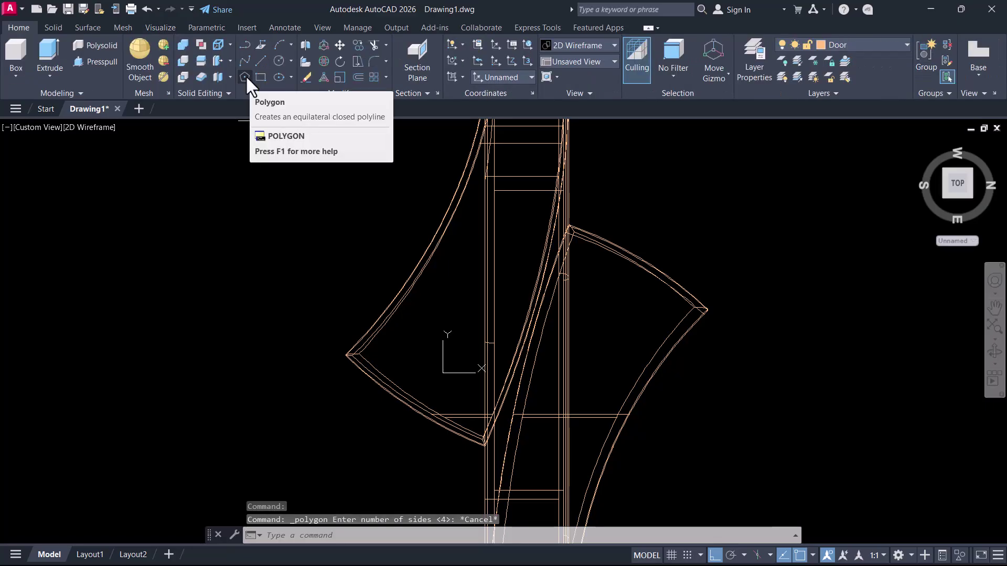
click(245, 77)
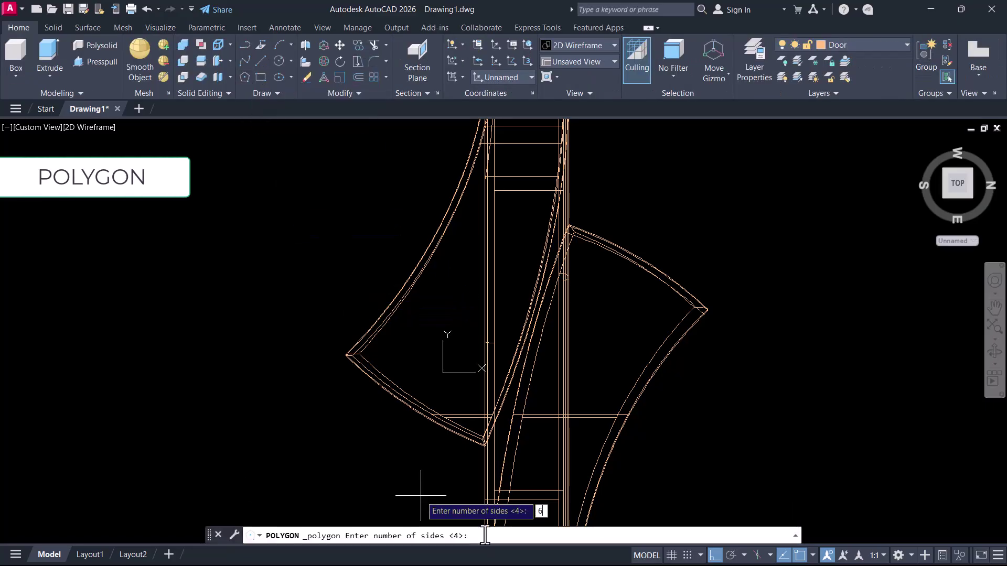
Draw a 6-sided inscribed polygon centred near the UCS origin, then orbit to a tilted view
text(6)
key(Return)
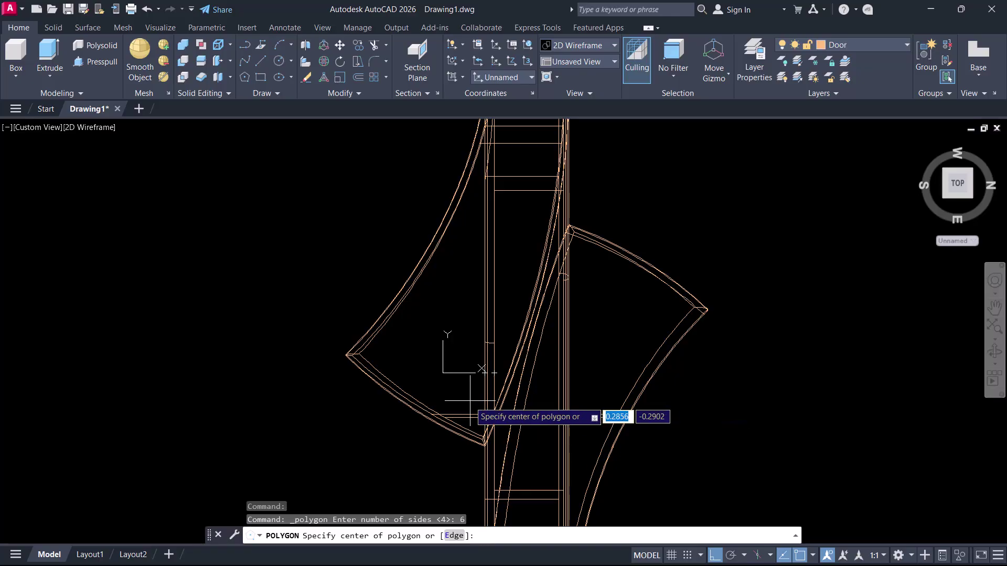
click(448, 352)
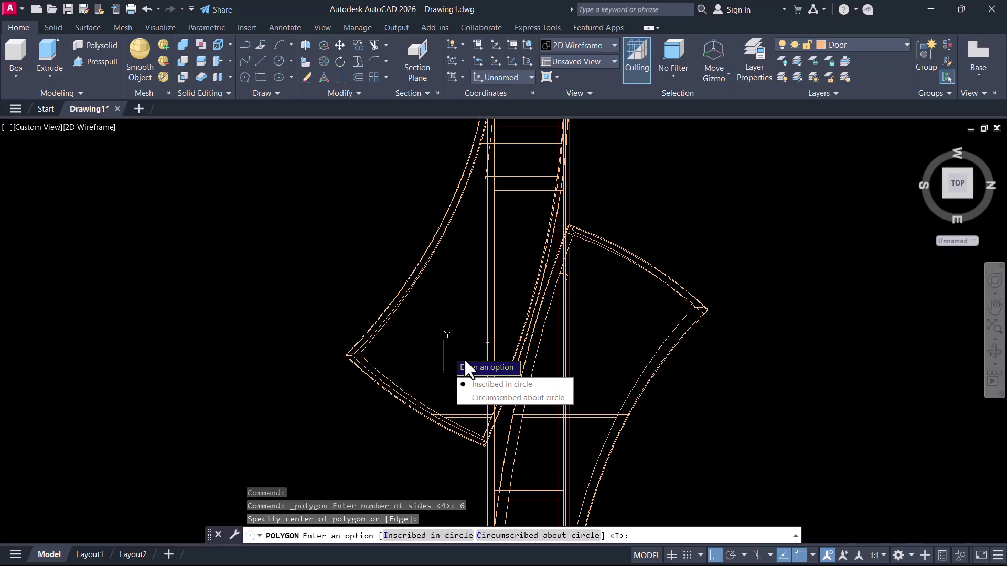
click(489, 384)
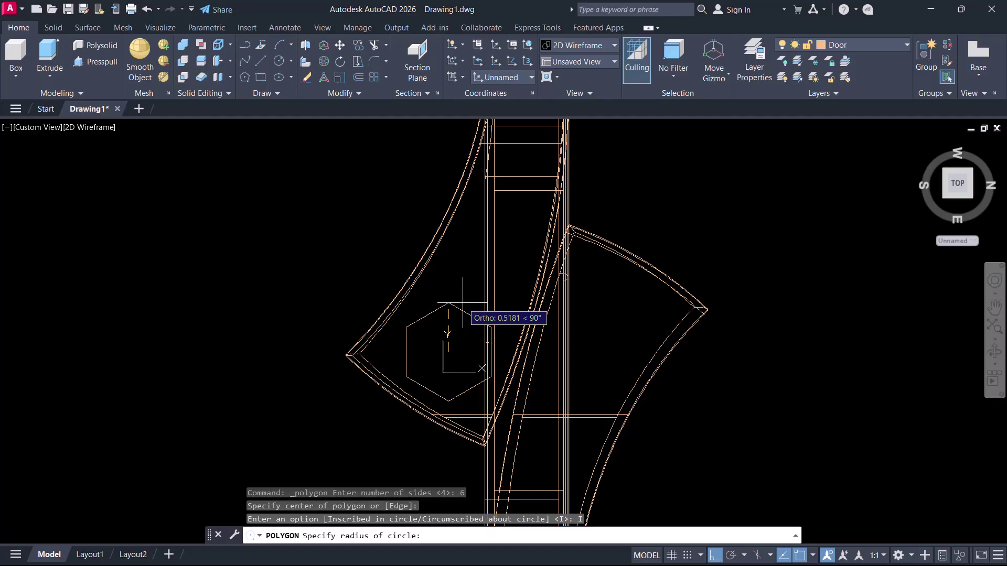
click(462, 302)
key(ctrl+z)
shift+middle_drag(606, 348, 700, 275)
Extrude the hexagon with a 45° taper to about 1.43 units, forming a pointed gemstone
key(Escape)
scroll(682, 265, up, 3)
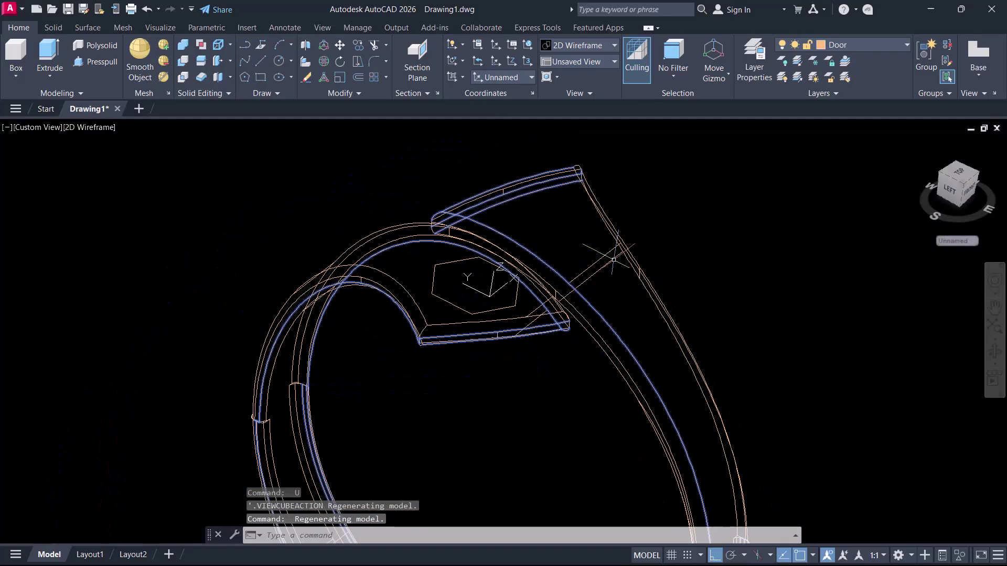
text(EXT)
key(Return)
click(505, 306)
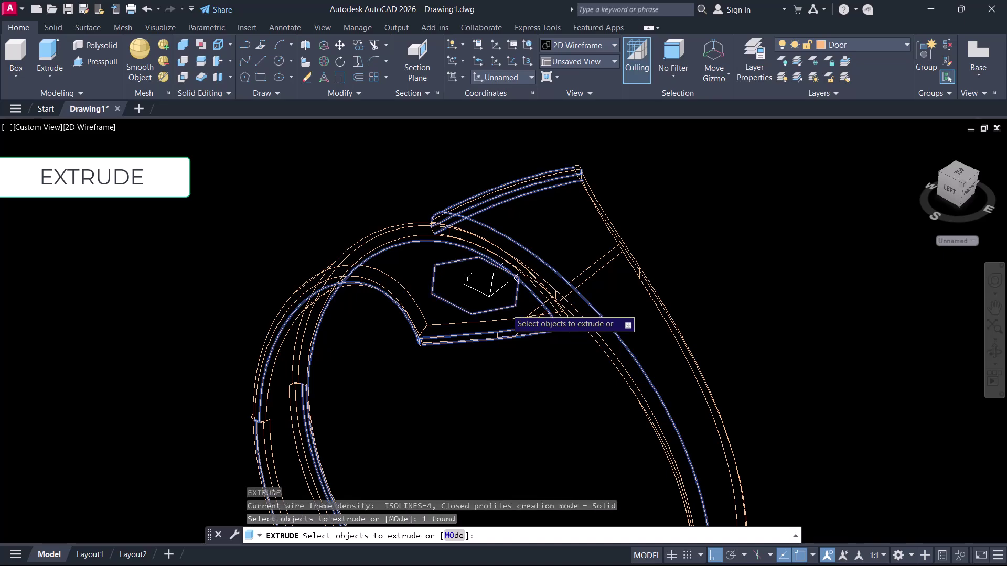
key(Return)
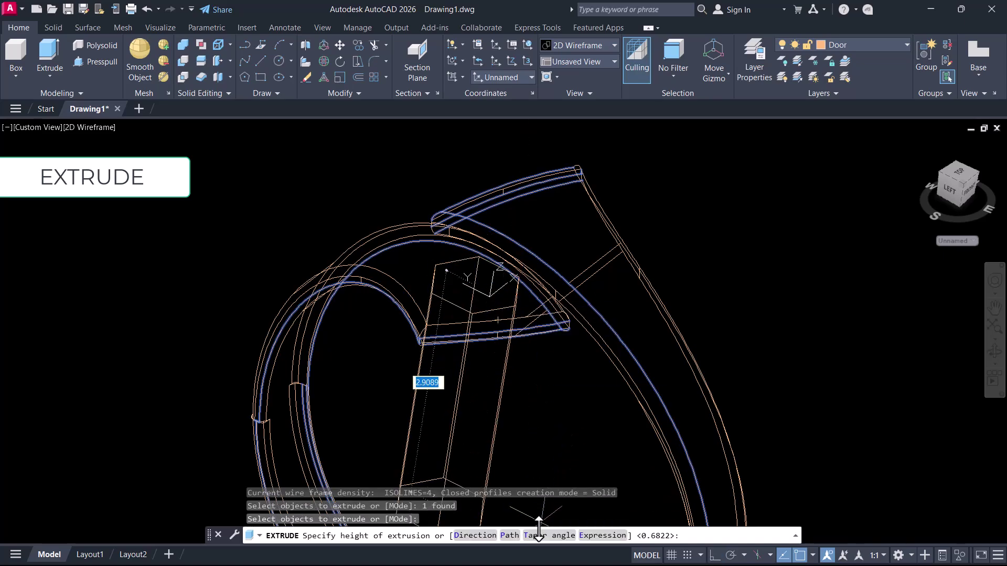
click(534, 537)
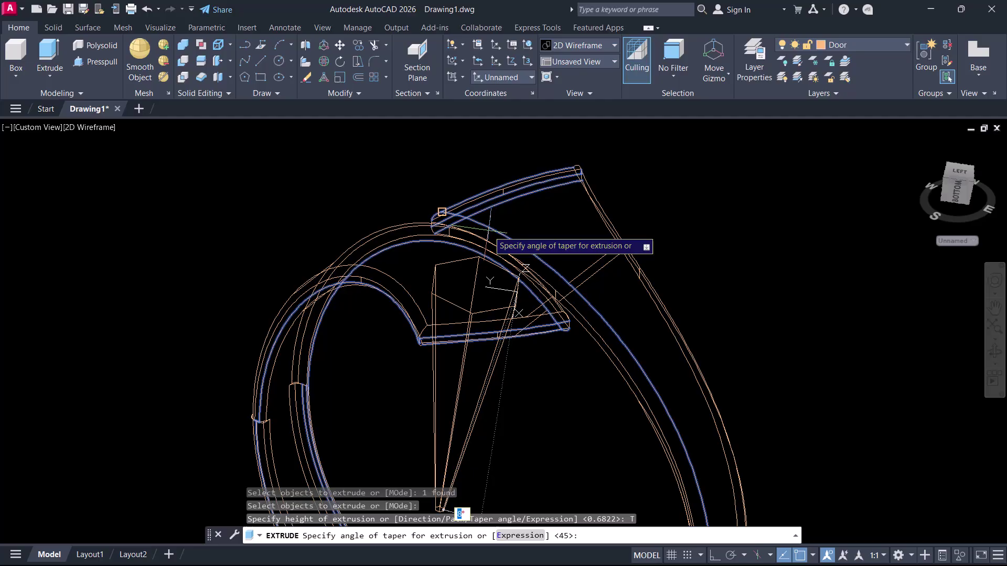
text(45)
key(Return)
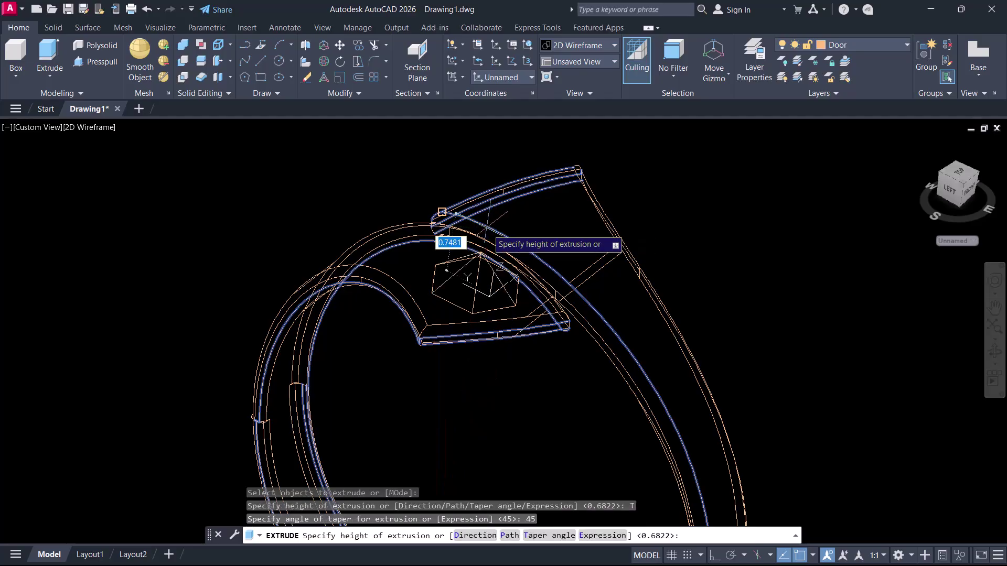
click(462, 172)
Change the tapered gemstone solid's colour to White in its Properties
key(Escape)
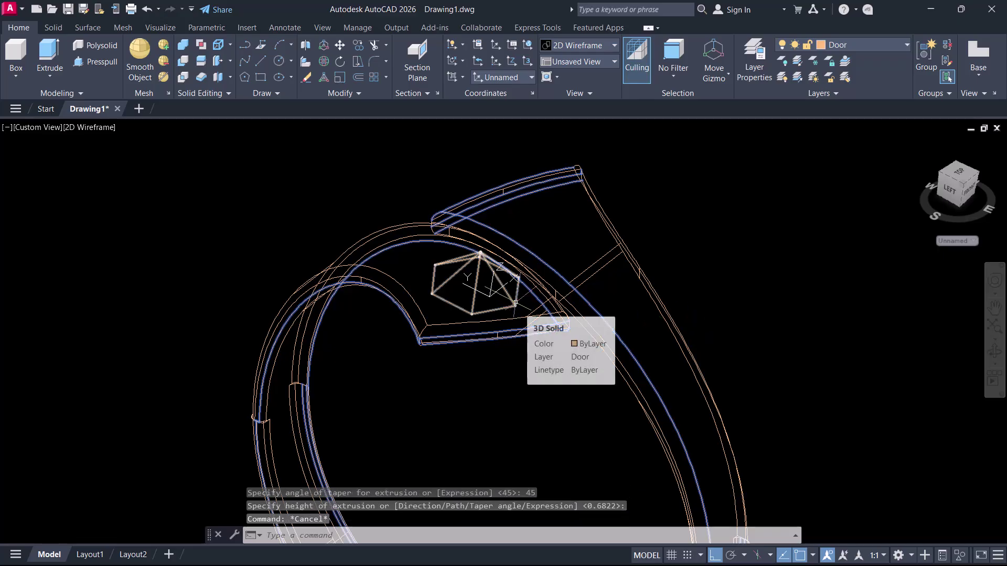
click(515, 303)
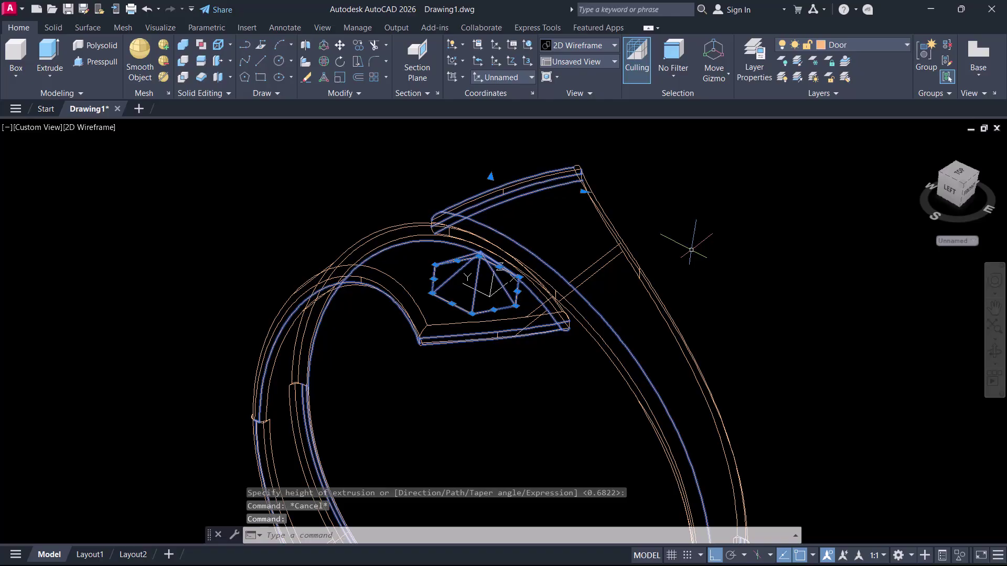
key(ctrl+1)
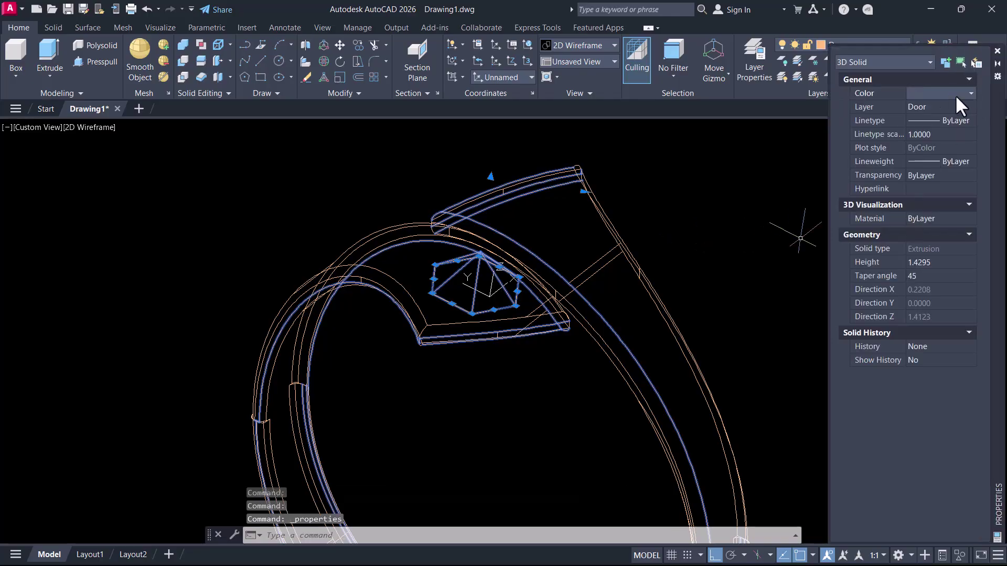
click(955, 94)
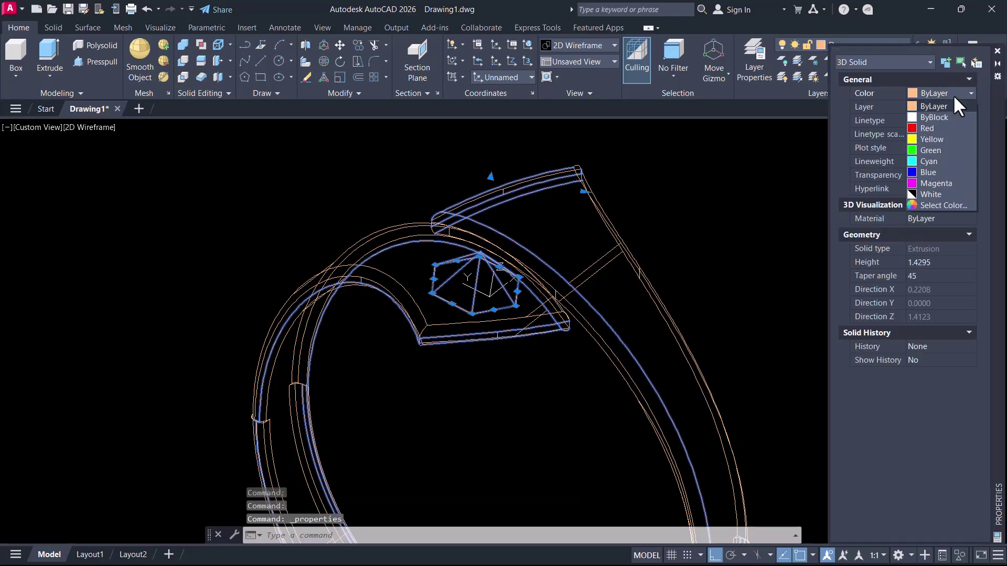
click(927, 194)
key(ctrl+1)
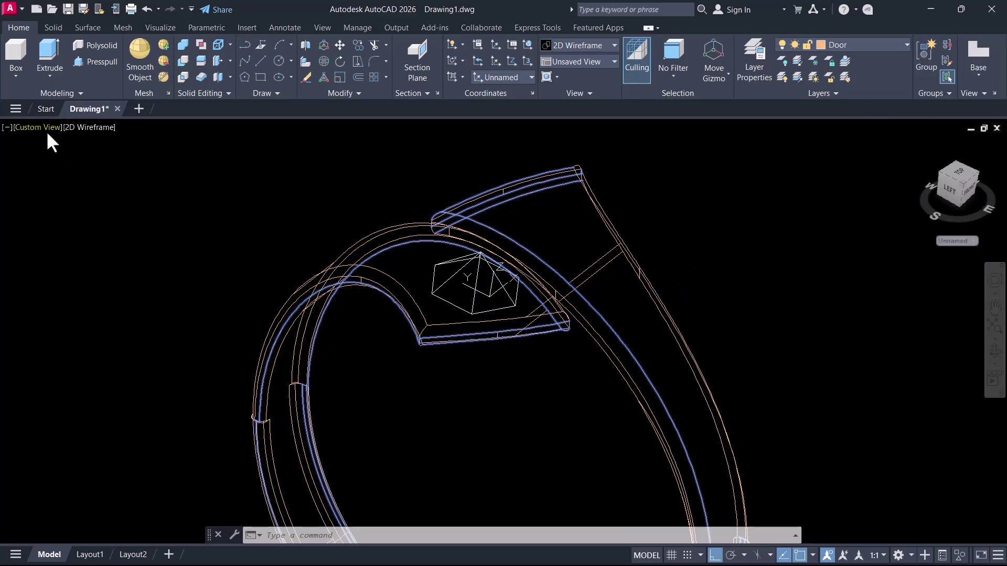
Switch to the Front view and rotate the pyramid gemstone about a pivot point
click(46, 131)
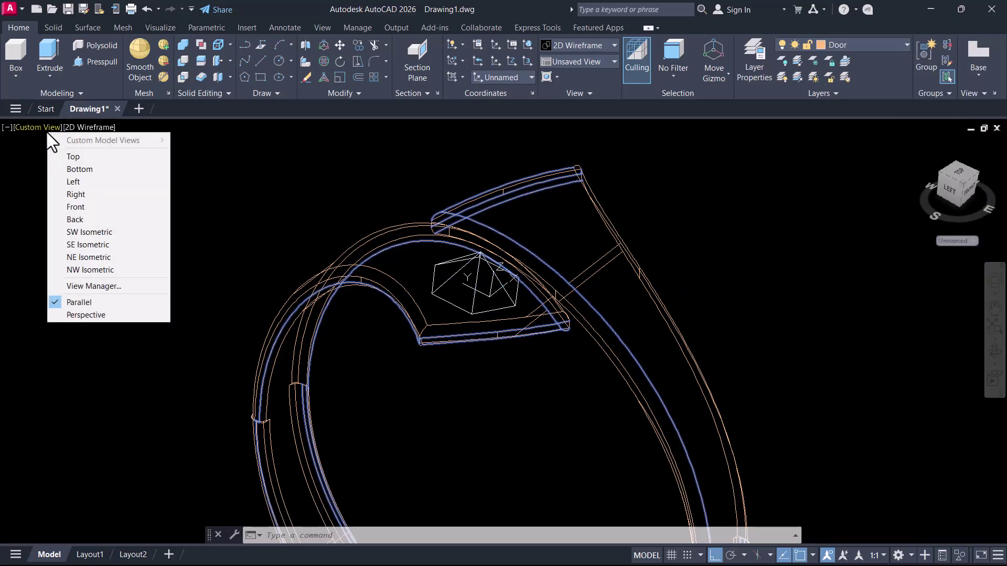
click(76, 206)
scroll(472, 158, up, 5)
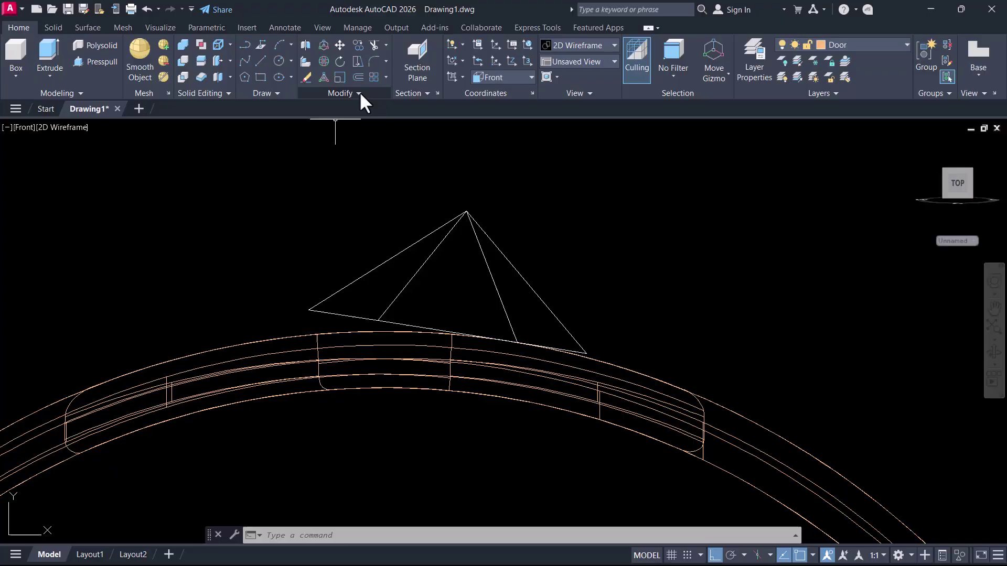
click(340, 62)
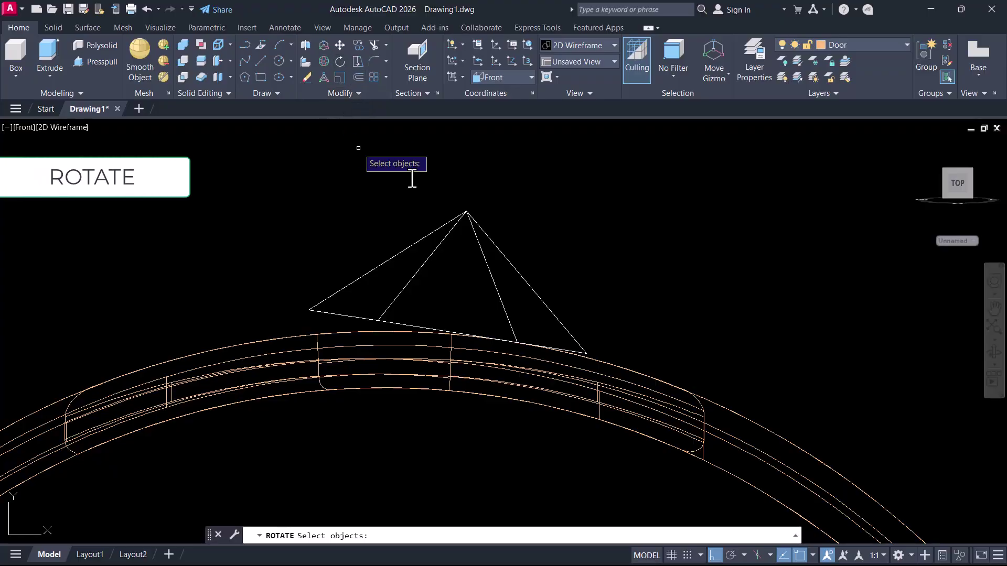
click(530, 234)
click(463, 275)
key(Return)
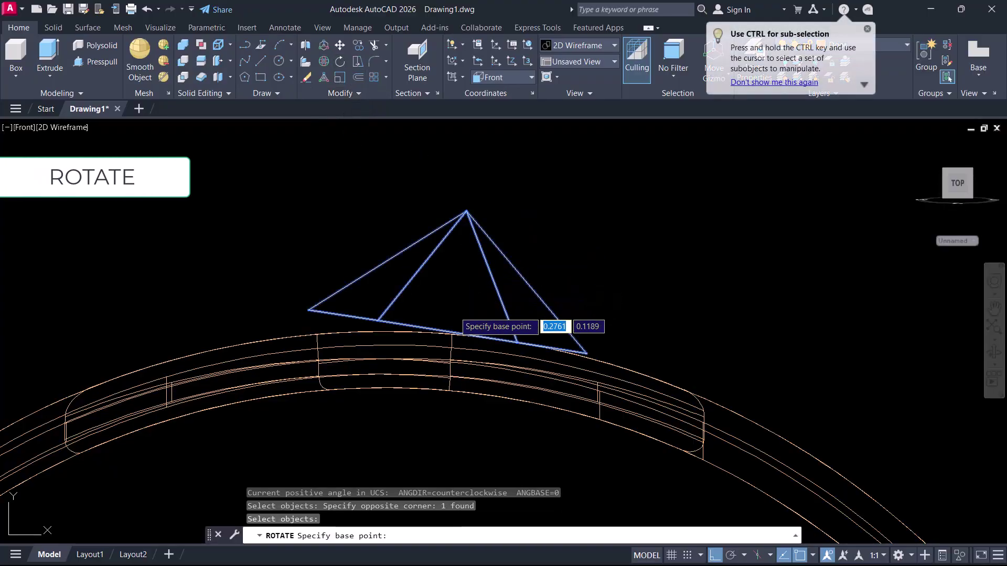
click(448, 330)
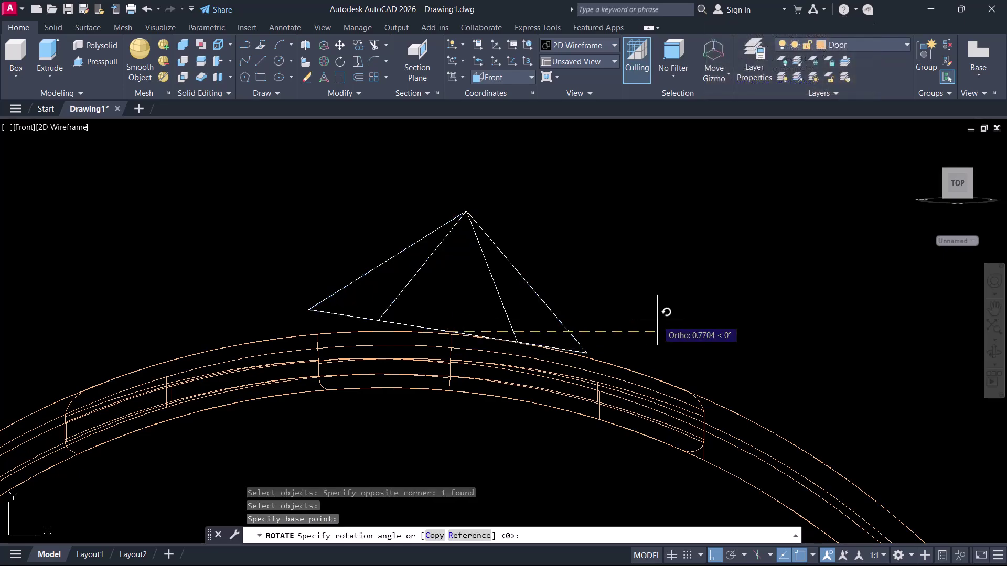
key(F8)
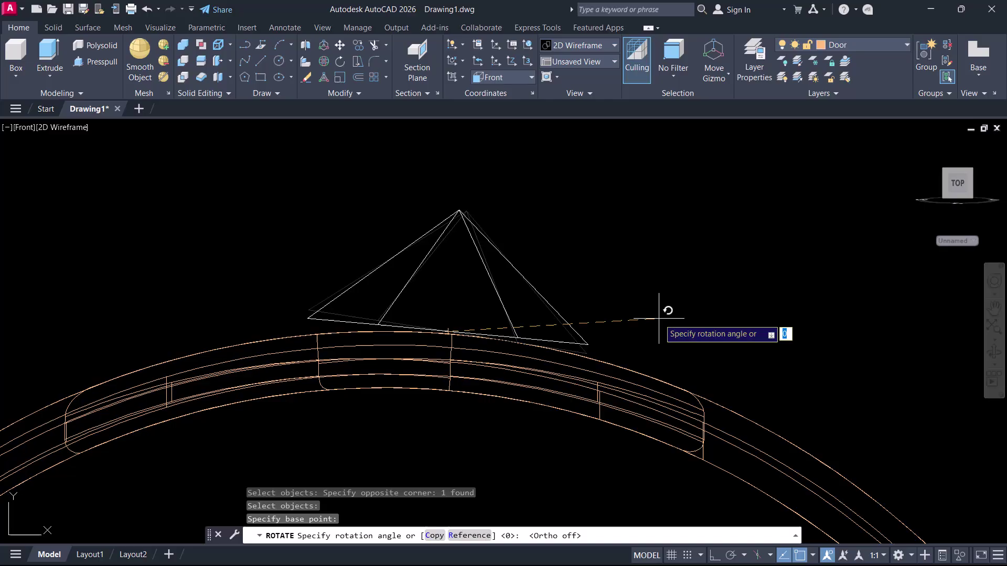
key(Return)
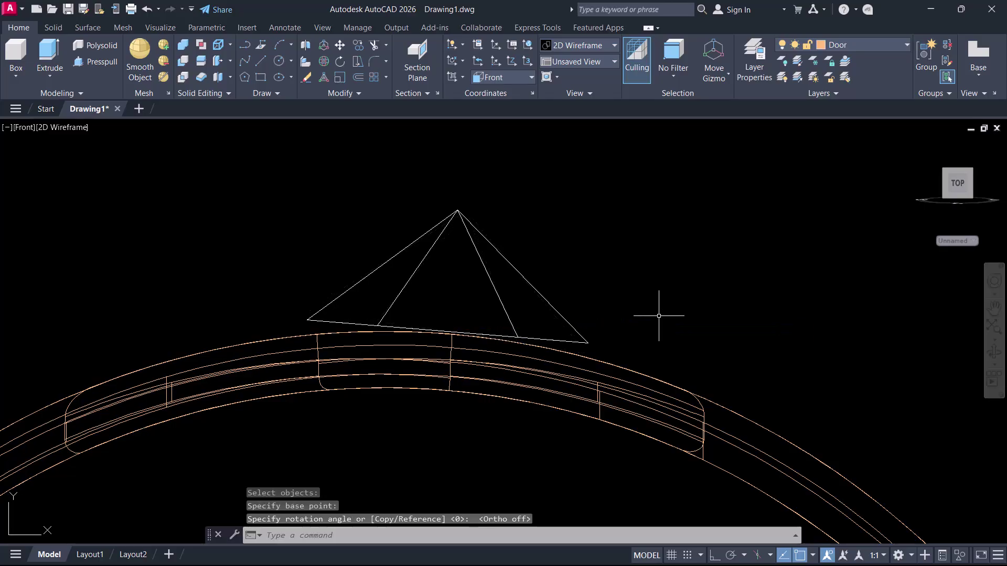
Select the pyramid gemstone with MOVE to lower it onto the ring band
text(m)
key(Return)
click(528, 236)
click(494, 280)
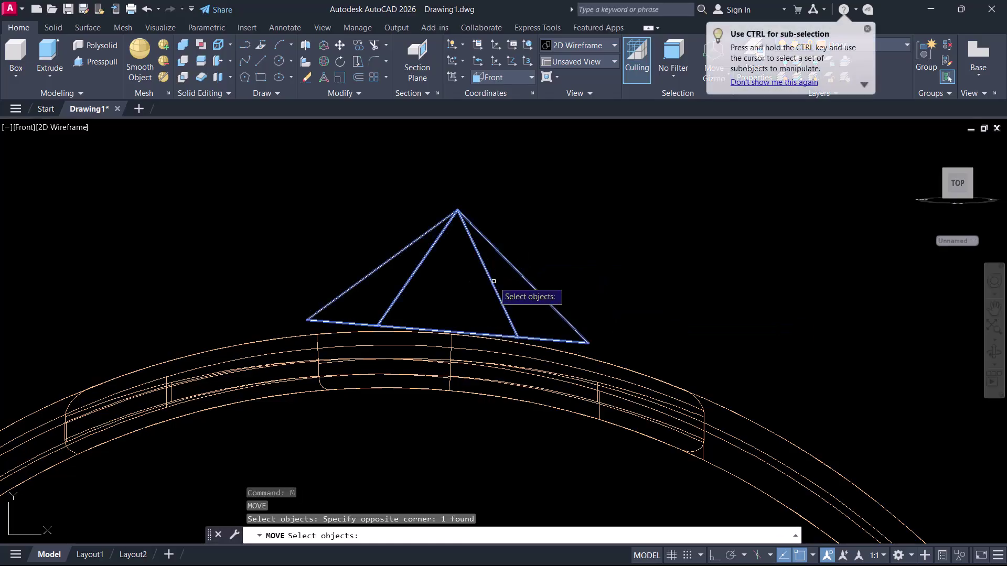
key(Return)
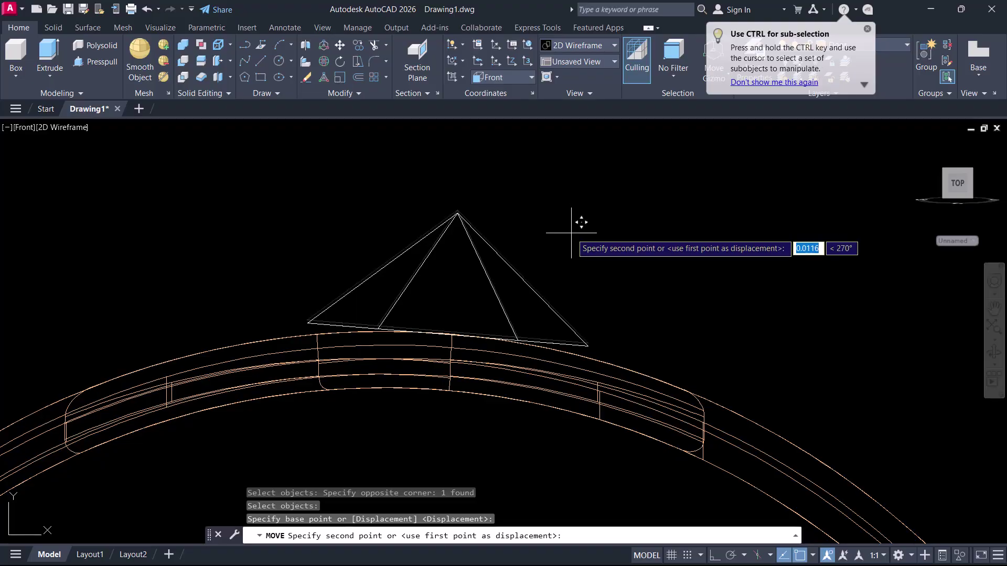
key(Escape)
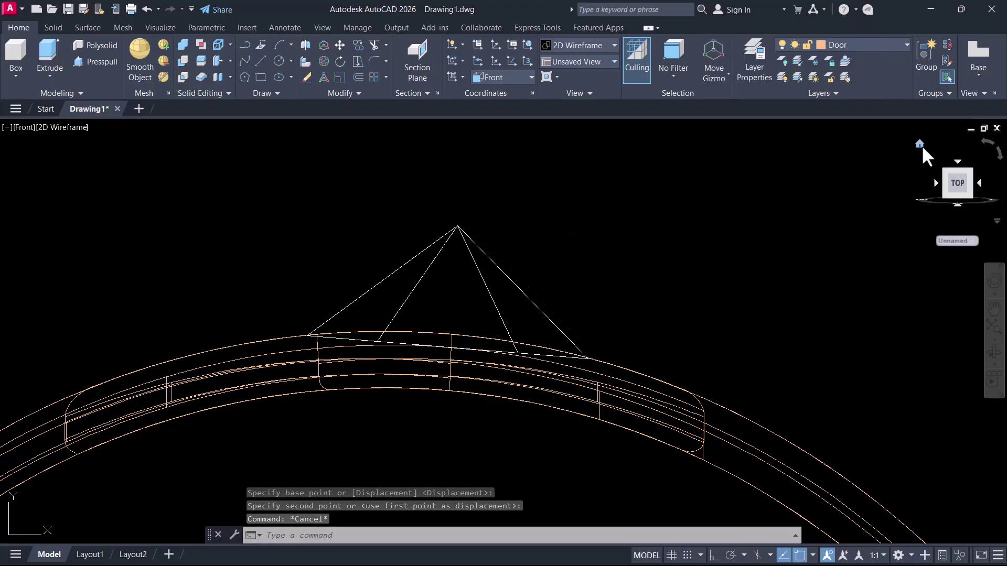
Return to the Home view, orbit to a tilted 3D angle, and apply Realistic shading
click(921, 144)
shift+middle_drag(753, 237, 621, 235)
click(78, 126)
click(138, 194)
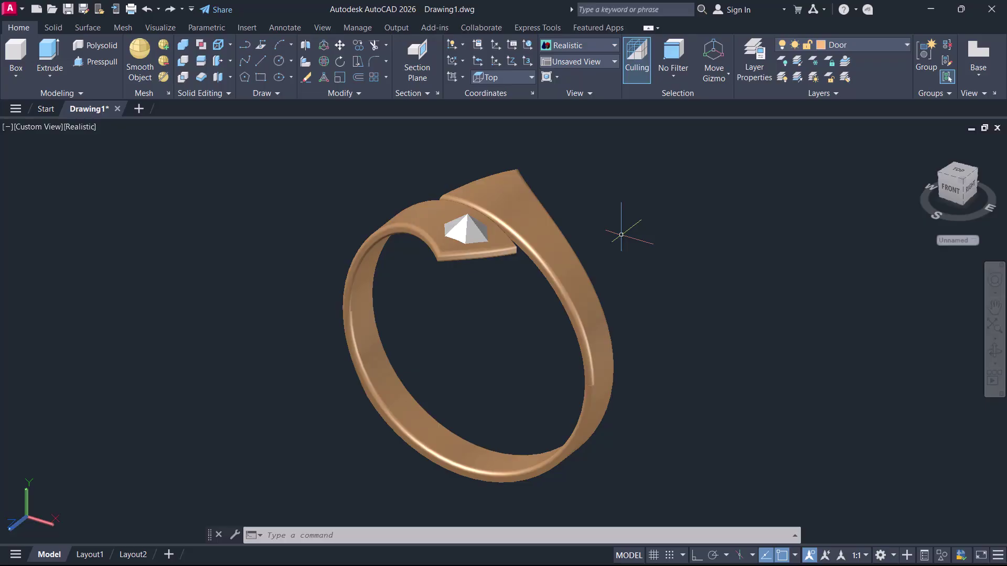
In Front view, draw a 15-unit horizontal polyline from the ring's inner left edge
click(39, 128)
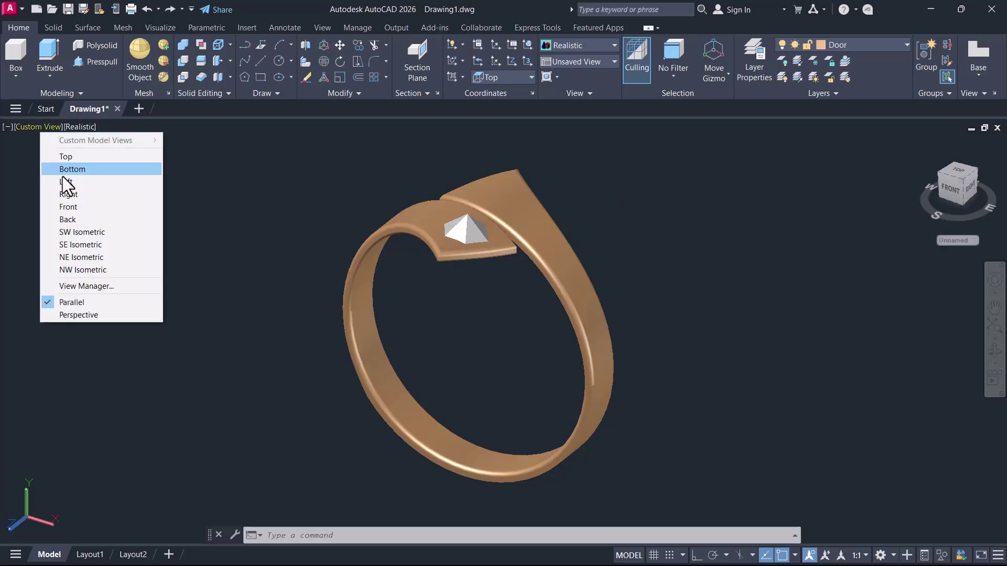
click(74, 206)
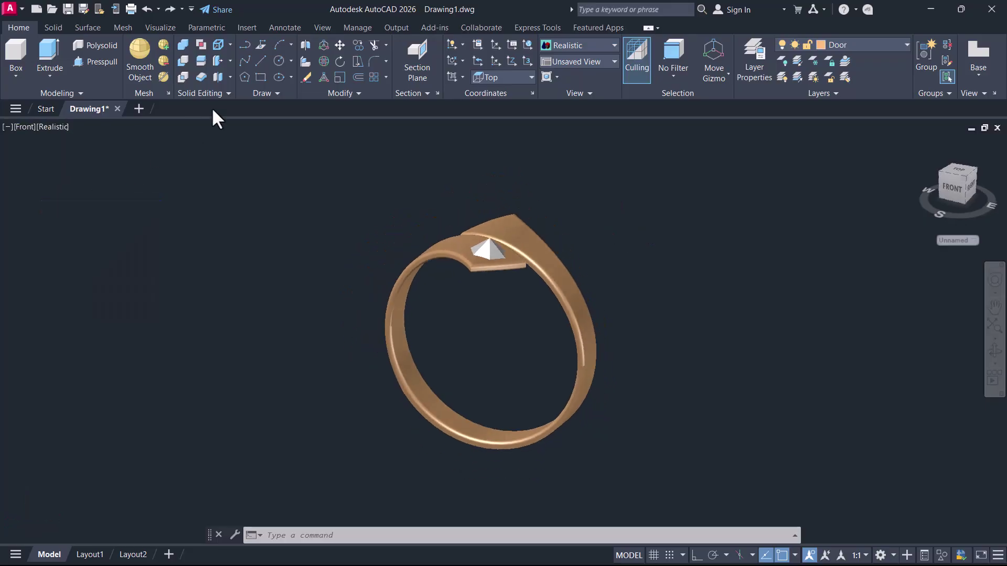
click(246, 45)
shift+right_click(202, 315)
click(246, 342)
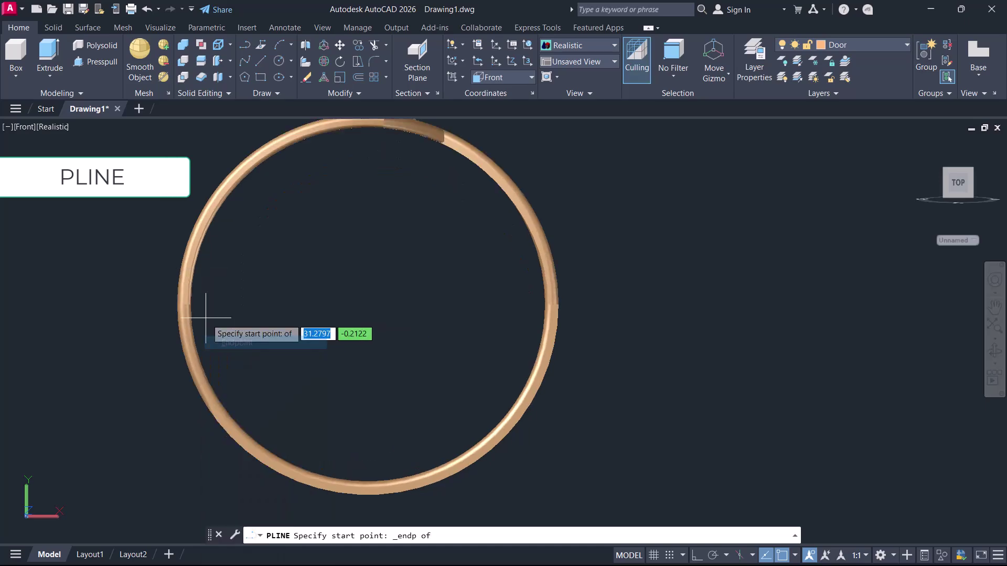
click(192, 305)
scroll(336, 301, down, 2)
key(F8)
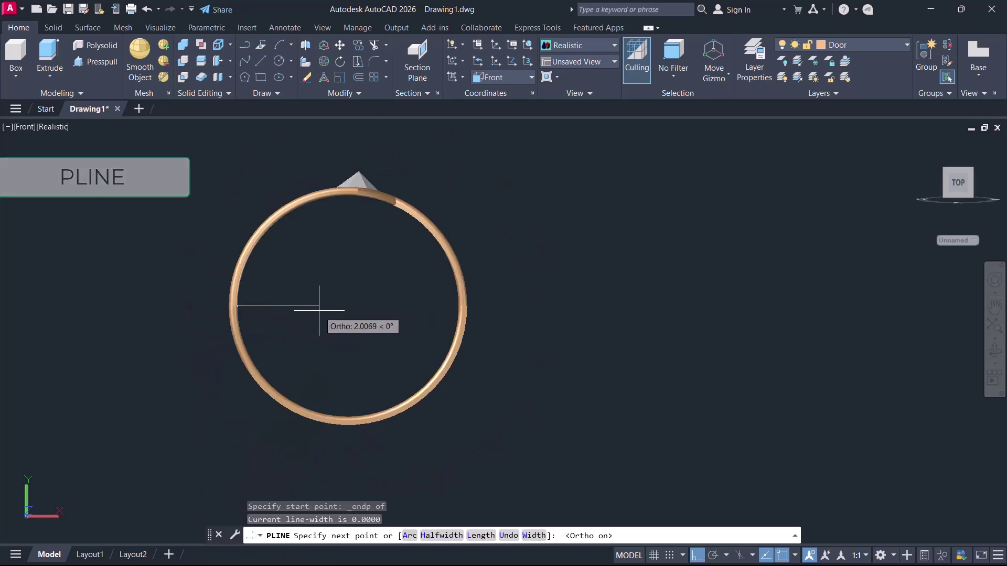
text(15)
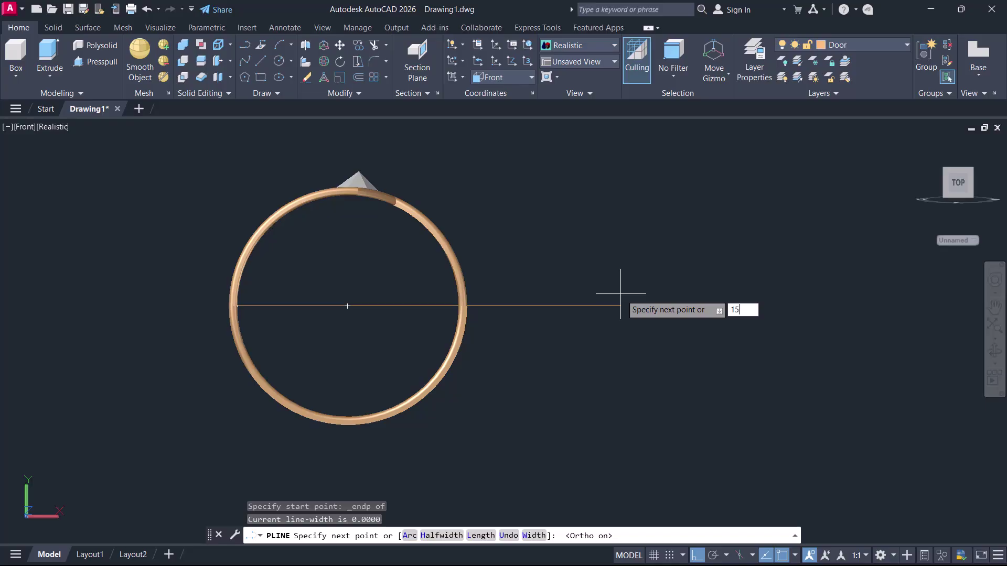
key(Return)
key(Return)
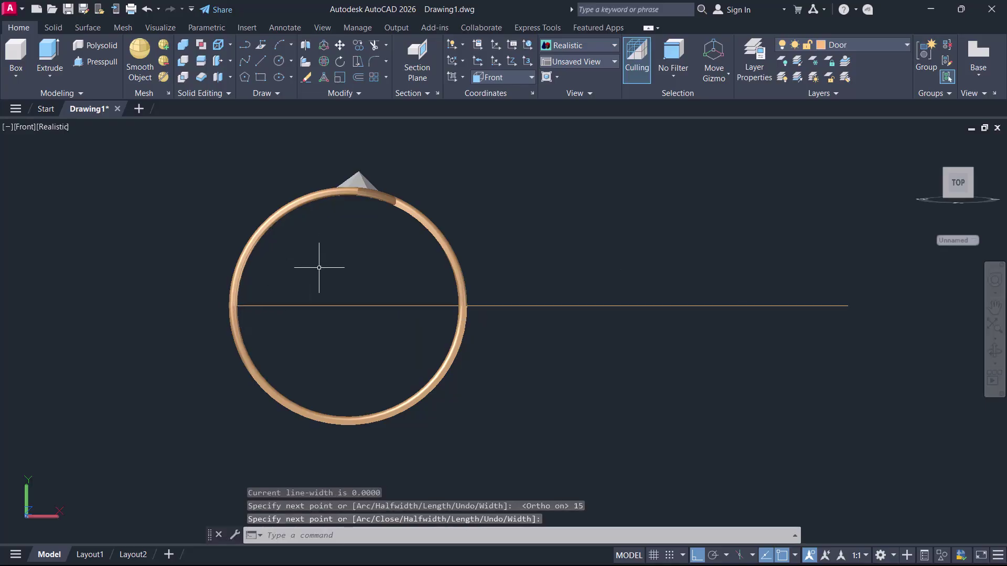
key(Return)
Sketch a second line from the ring's left edge to its inner right edge, then cancel it
shift+right_click(278, 265)
click(297, 342)
click(272, 299)
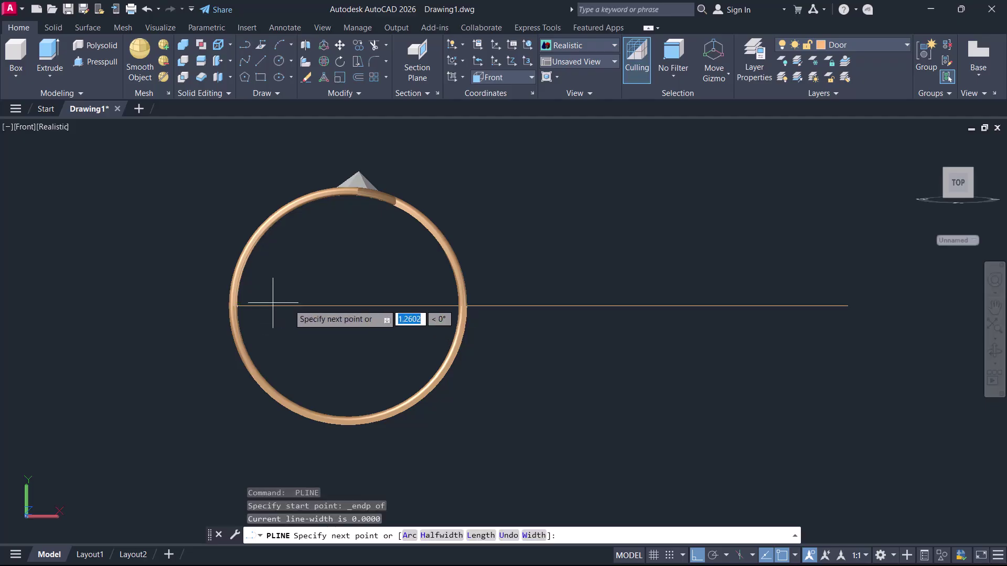
shift+right_click(513, 261)
click(519, 342)
click(462, 306)
key(Escape)
key(Escape)
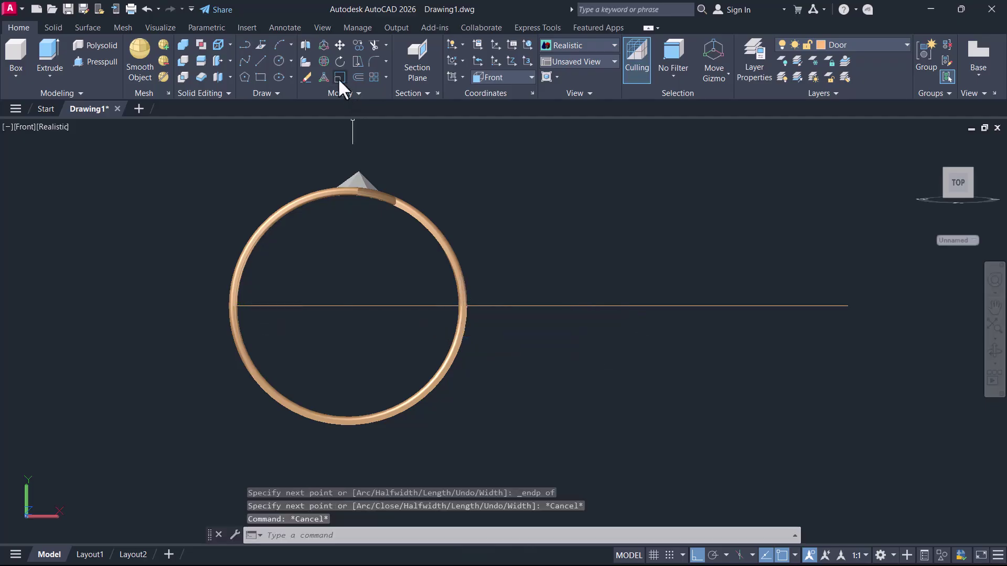
Scale the ring and gem by reference so the inner diameter matches the 15-unit line
click(339, 77)
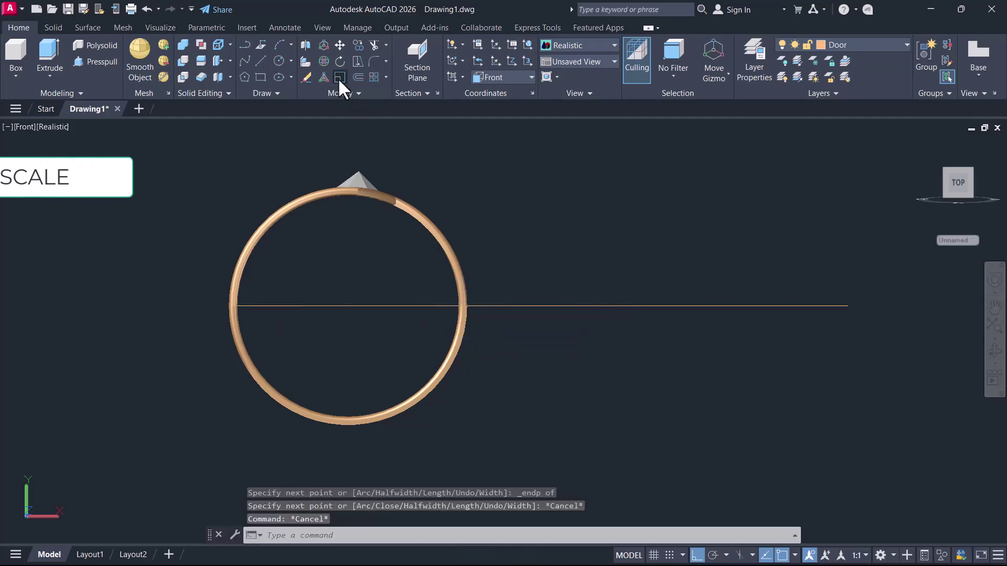
click(415, 147)
click(325, 220)
key(Return)
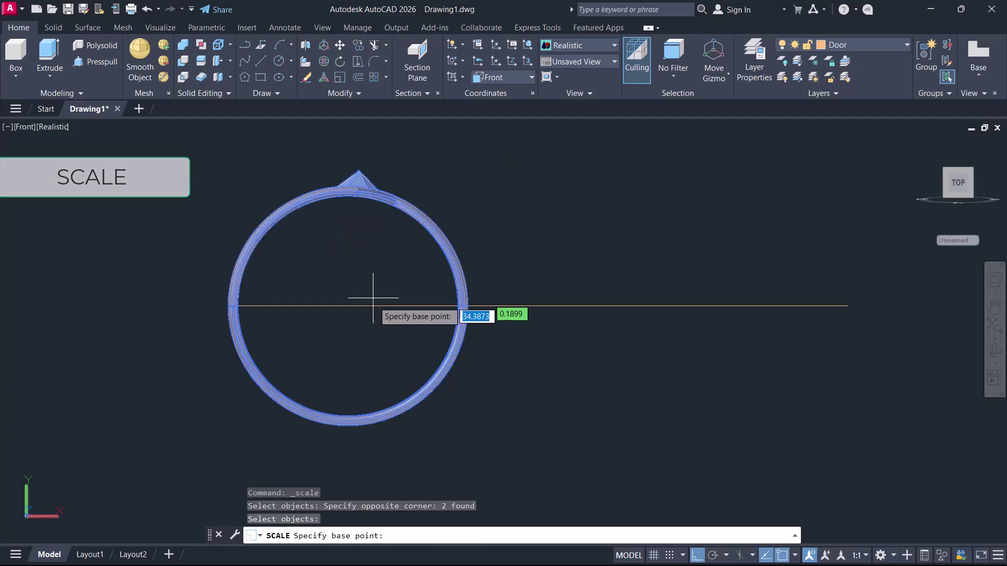
click(254, 300)
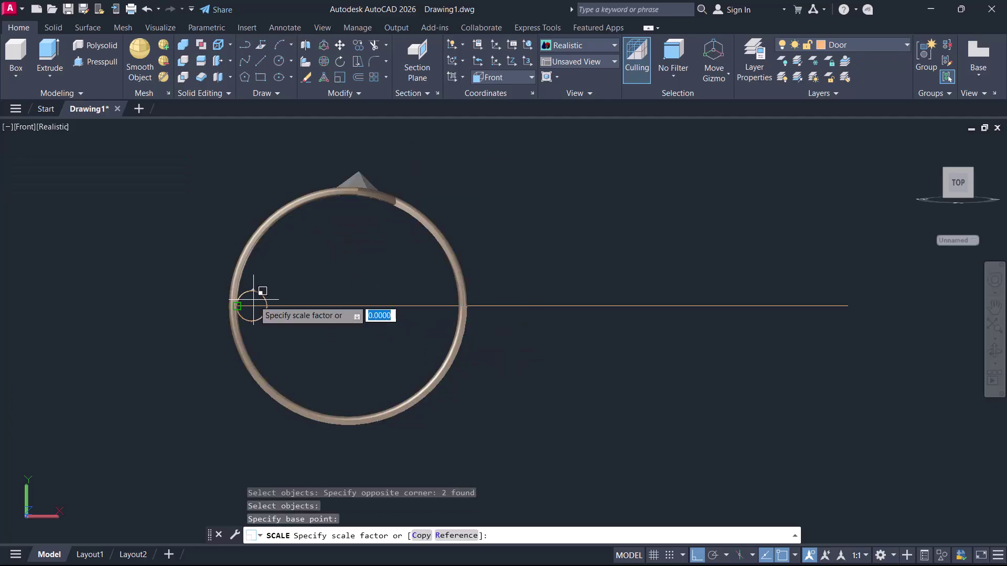
click(451, 537)
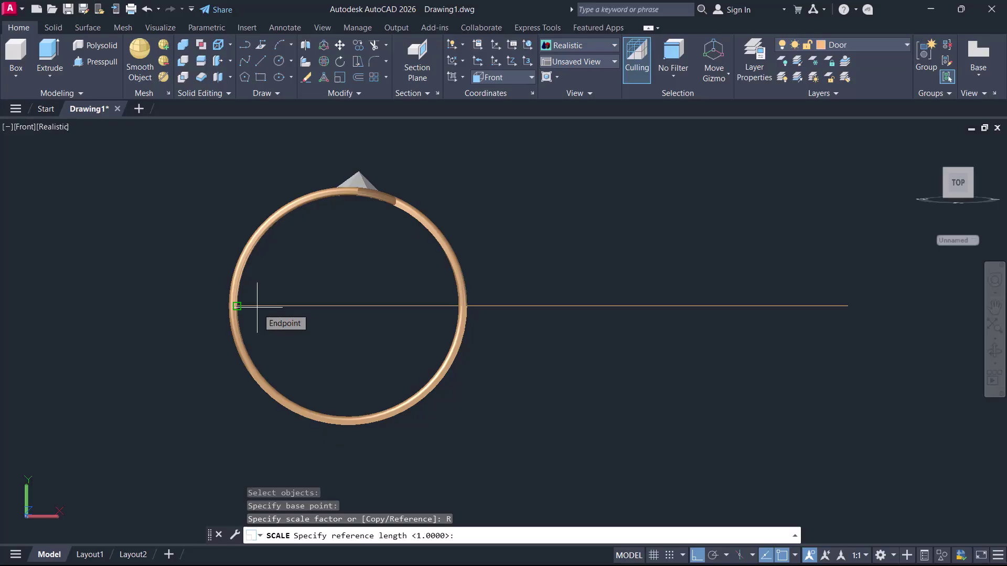
click(257, 306)
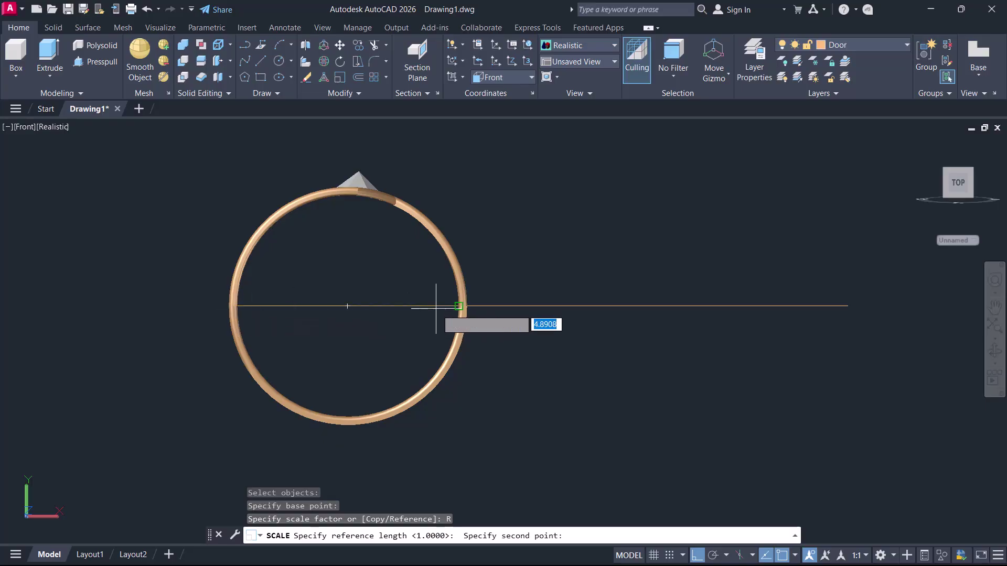
click(452, 303)
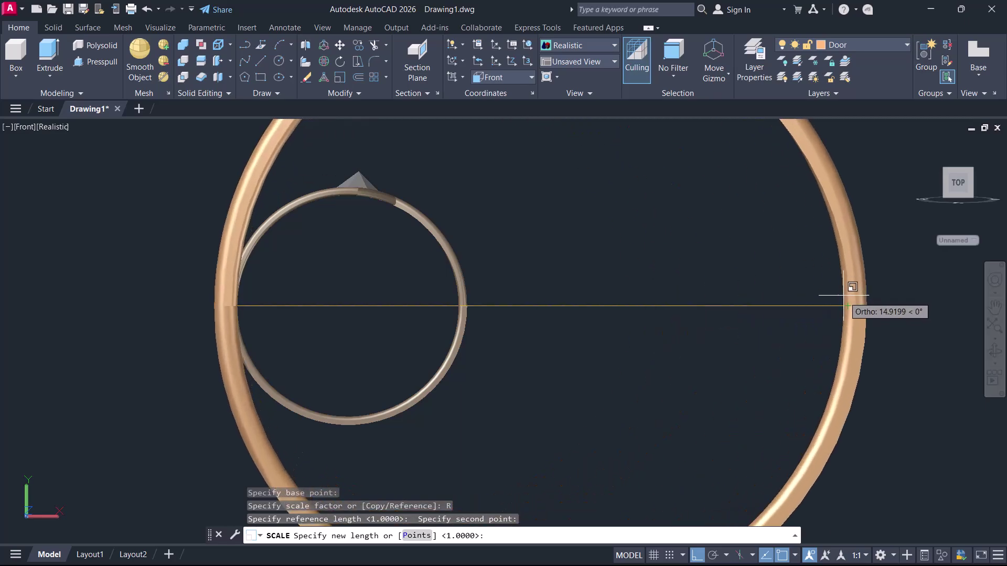
click(849, 306)
scroll(607, 265, down, 4)
scroll(607, 265, up, 2)
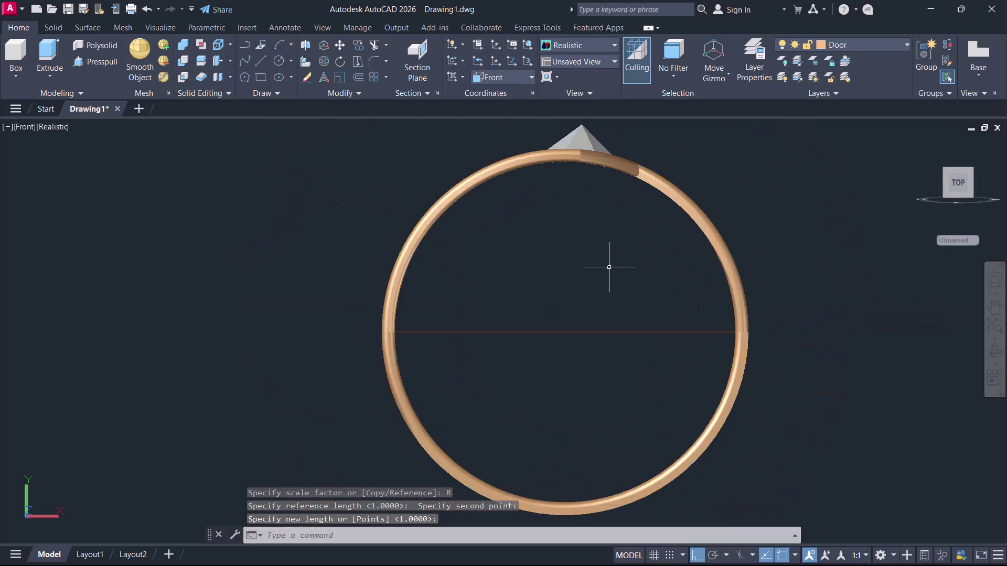
middle_drag(607, 265, 506, 277)
scroll(507, 268, down, 1)
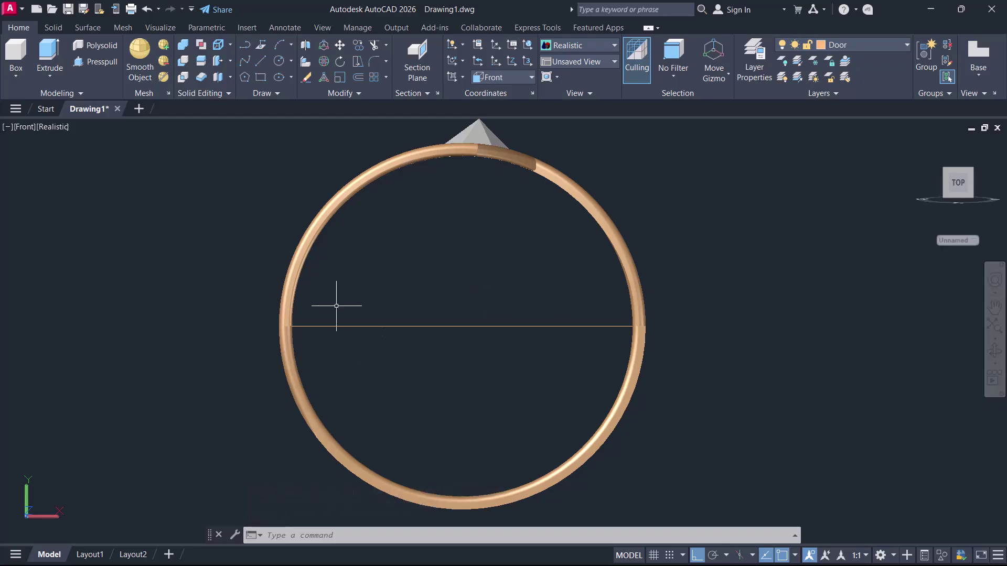
Measure with DIST from the ring's inner left edge to check the 15-unit inner width
text(dist)
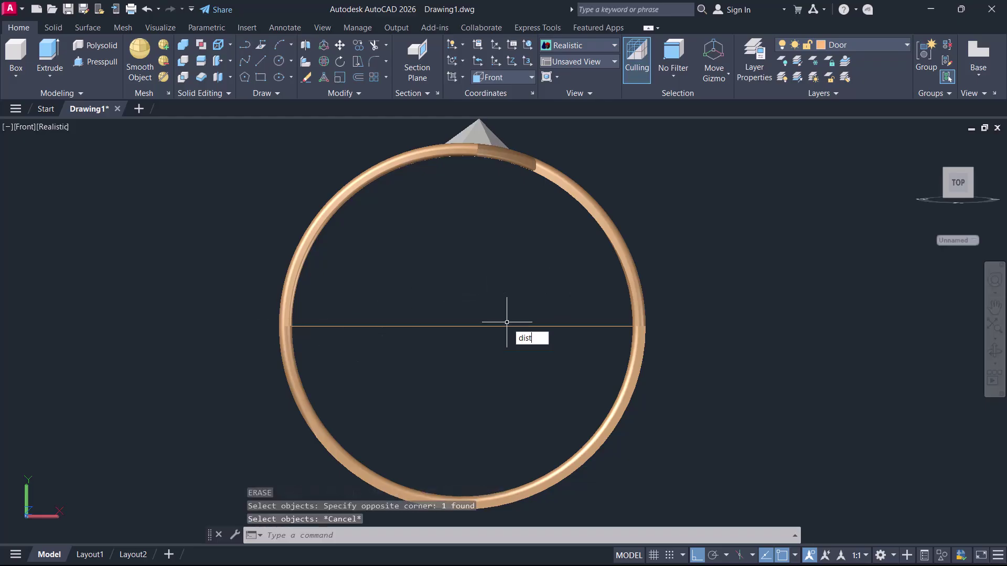
key(Return)
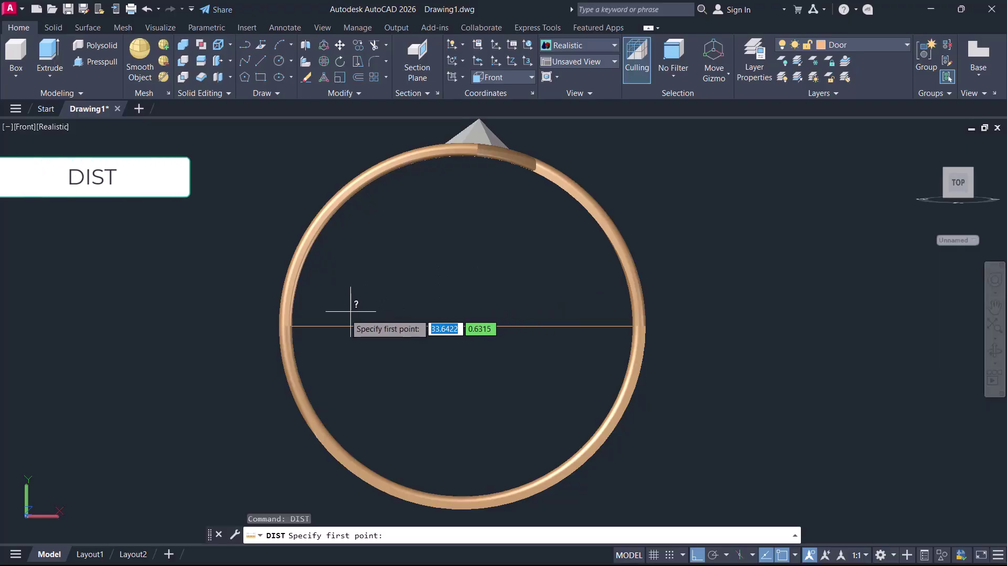
click(292, 326)
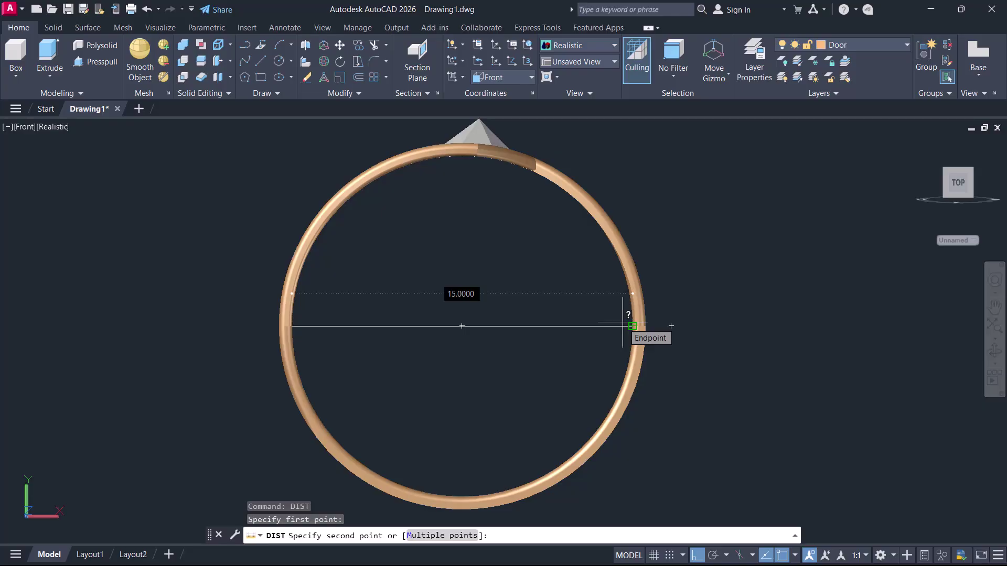
Orbit and pan around the rescaled copper ring to inspect it from the side
shift+middle_drag(633, 326, 572, 402)
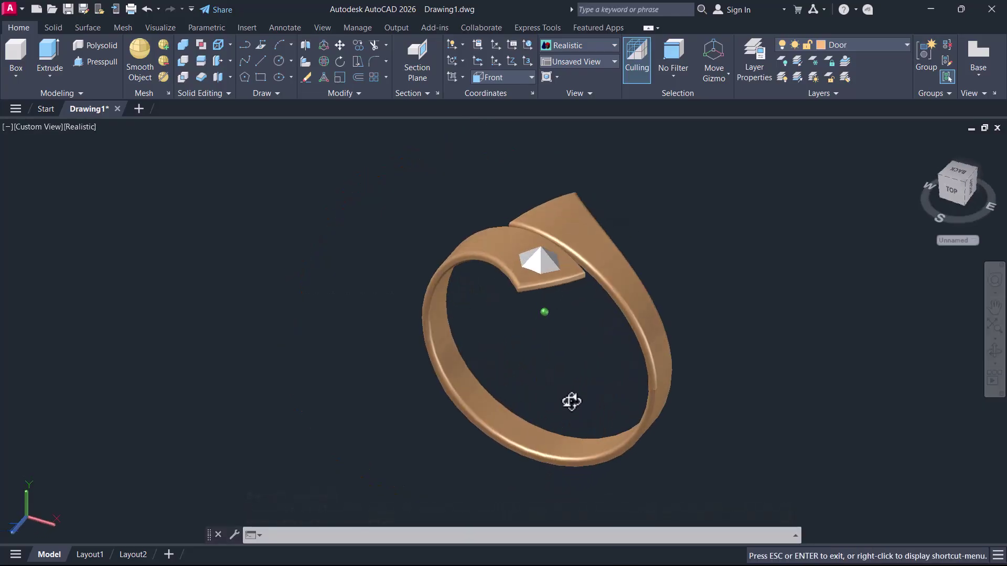
middle_drag(589, 349, 770, 390)
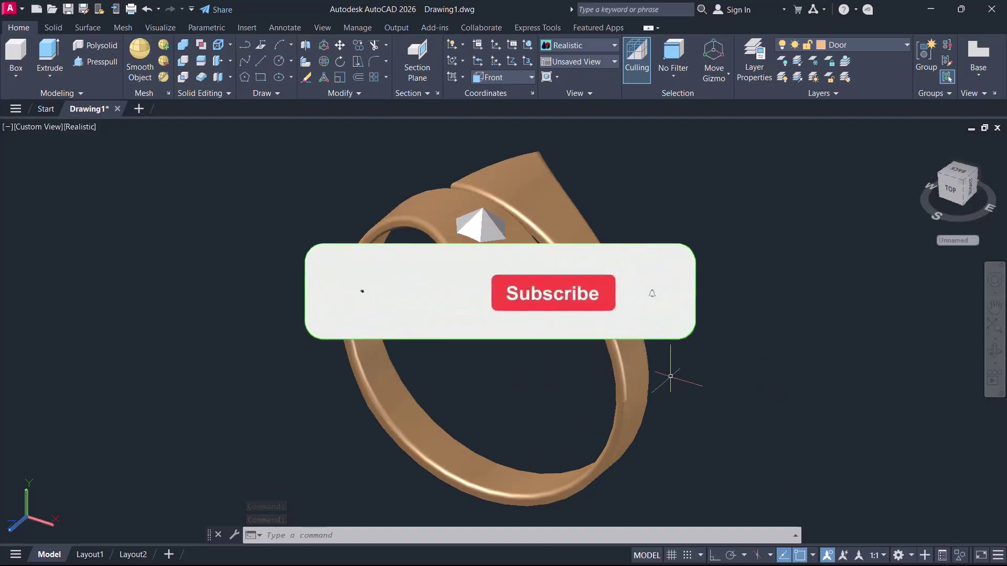
mouse_move(625, 371)
shift+middle_down()
mouse_move(580, 383)
mouse_move(460, 372)
mouse_move(694, 360)
mouse_move(623, 377)
mouse_move(457, 375)
mouse_move(602, 376)
mouse_move(623, 365)
shift+middle_up()
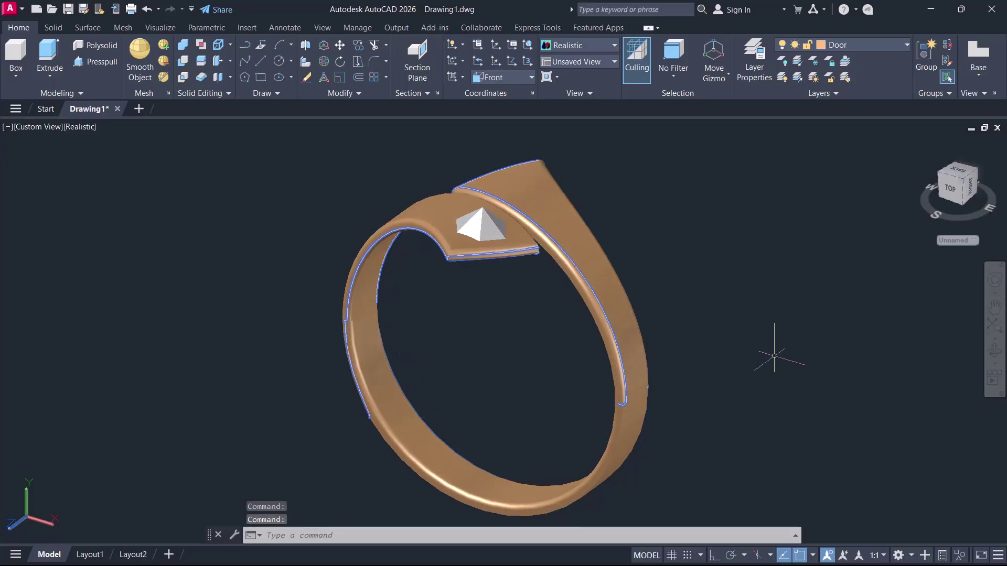